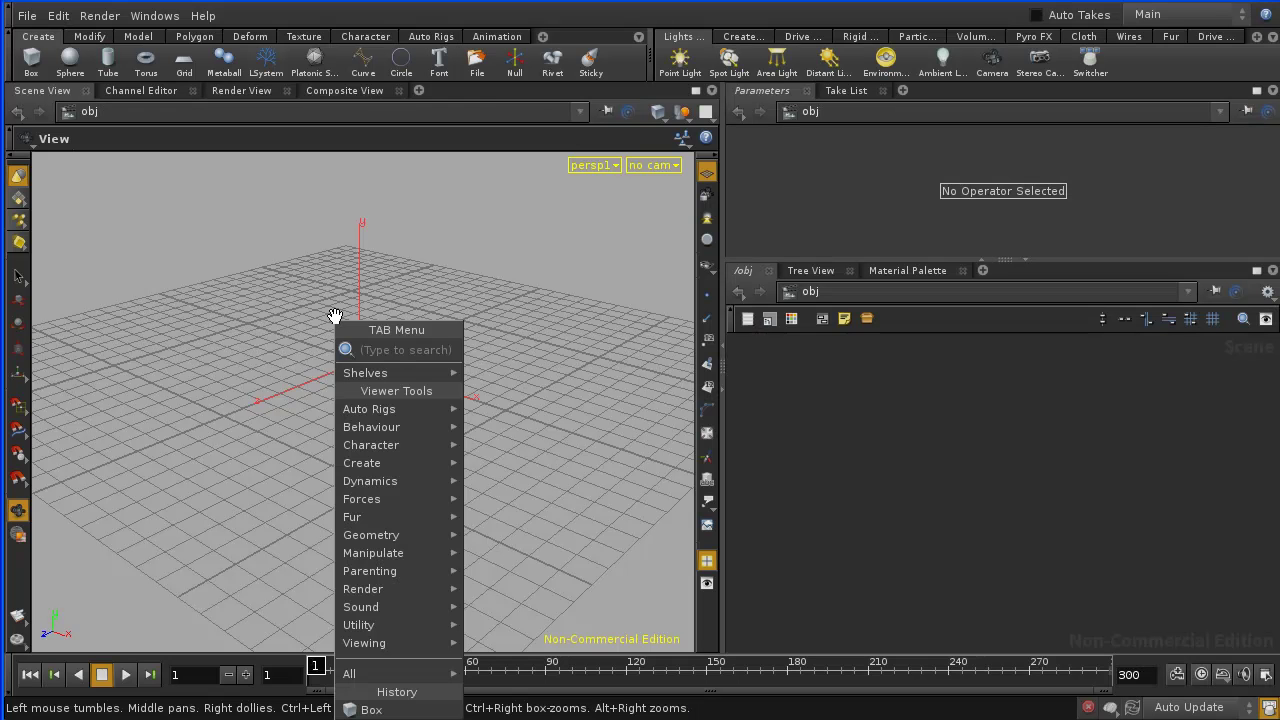
Create a sphere at the world origin
text(Sphere)
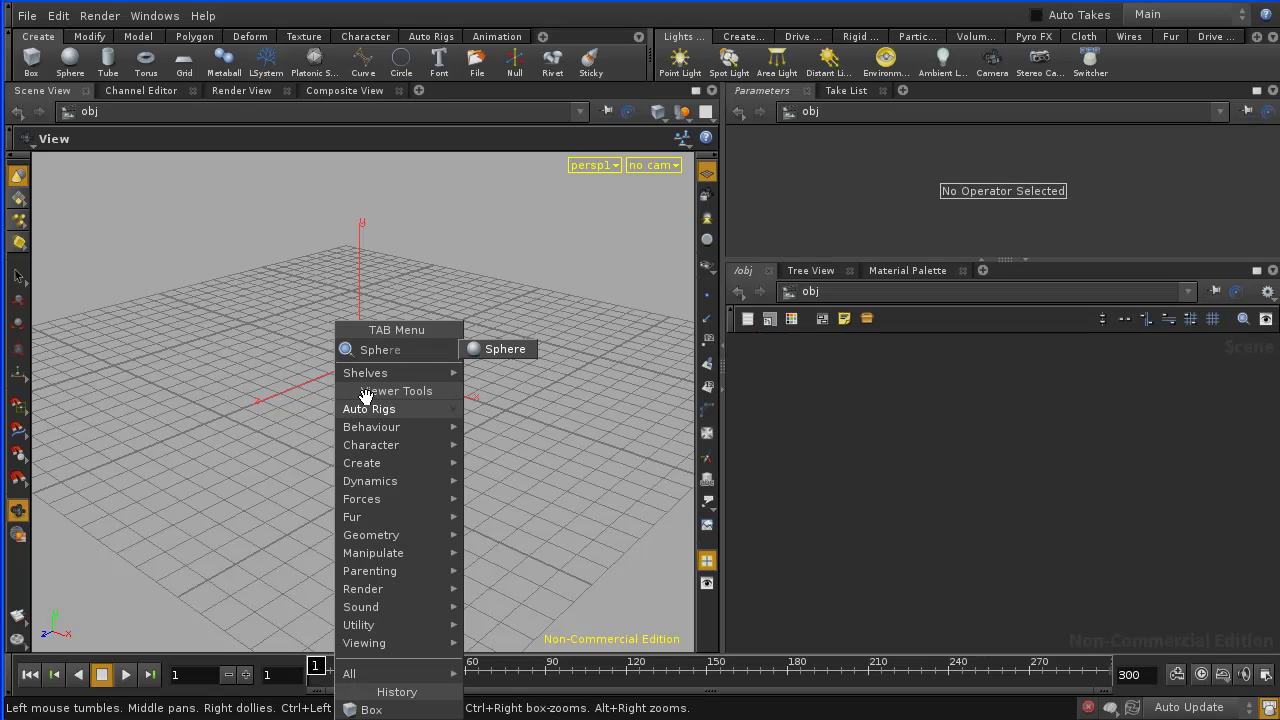
click(503, 349)
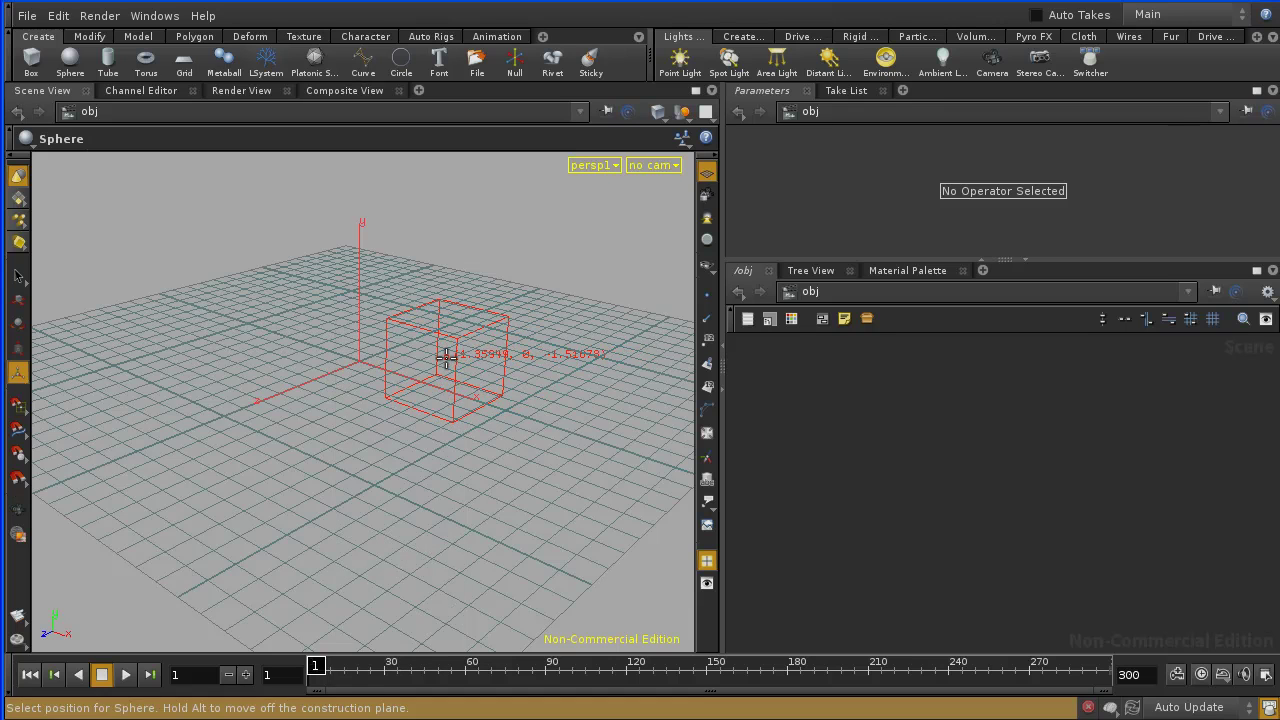
key(Return)
right_drag(443, 419, 420, 294)
middle_drag(420, 294, 420, 342)
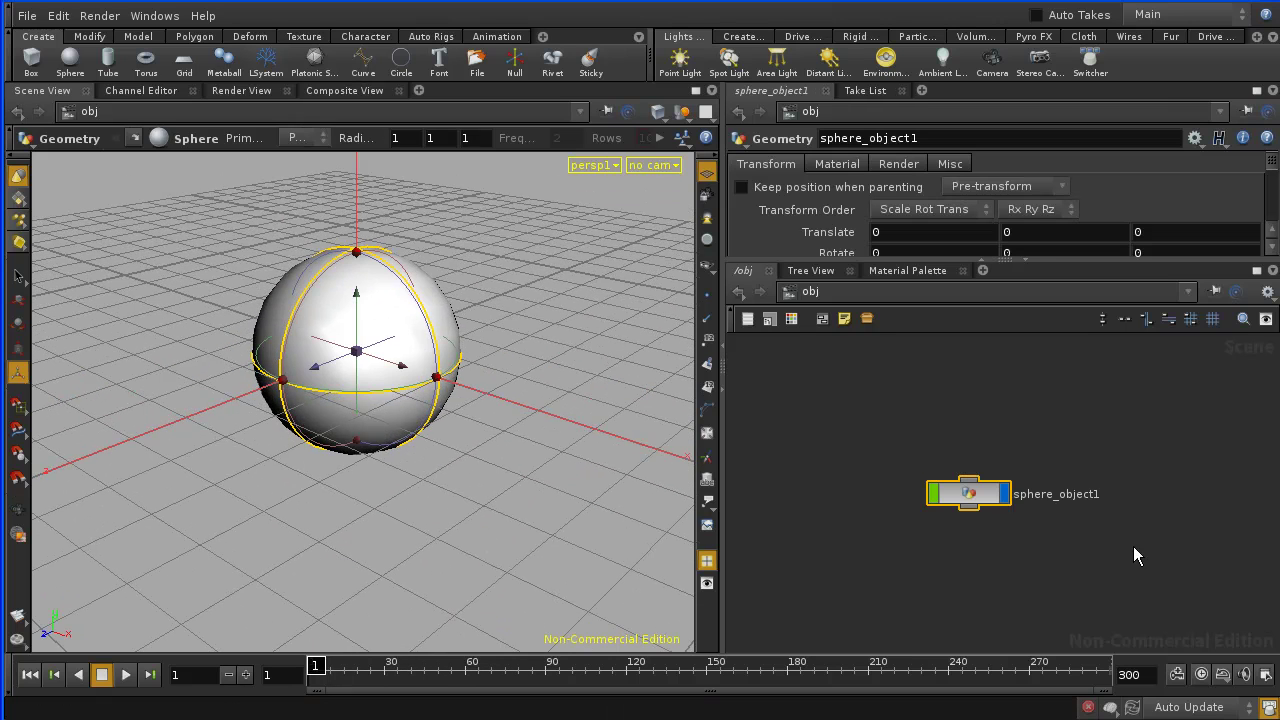
Enter the sphere object's network, set the sphere's primitive type to Polygon Mesh, and check its mesh in wireframe
double_click(988, 493)
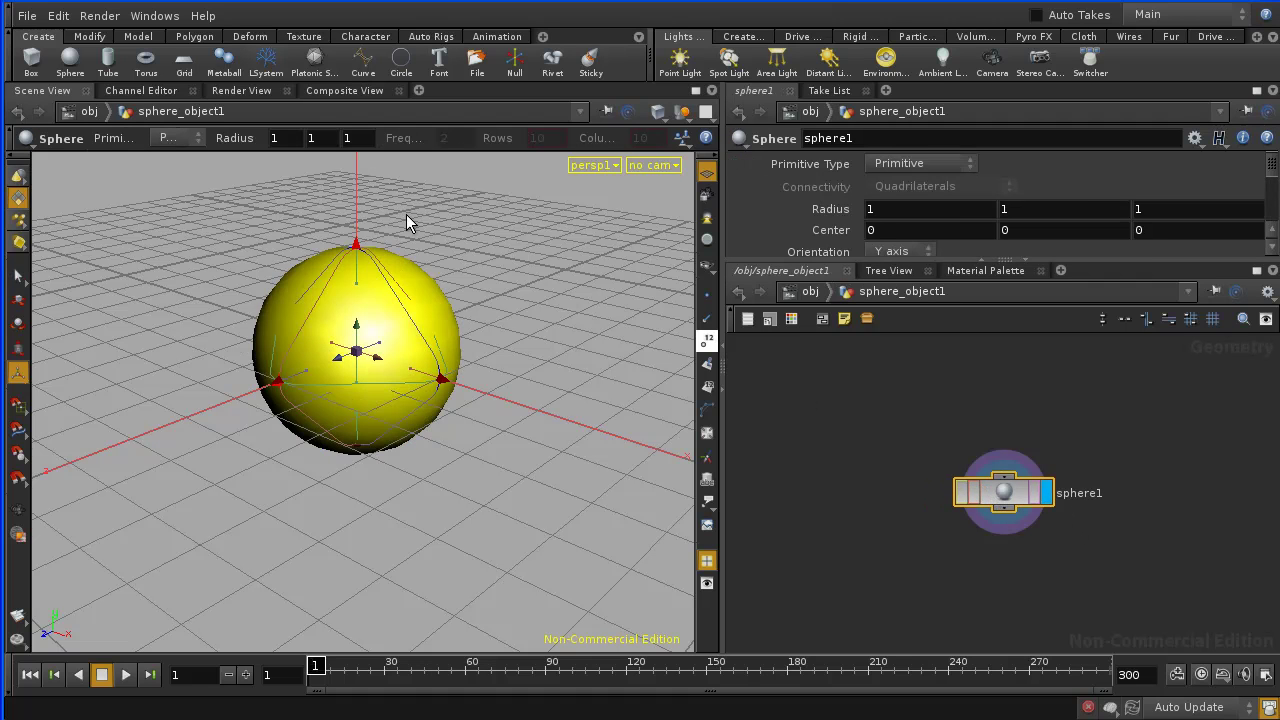
click(199, 140)
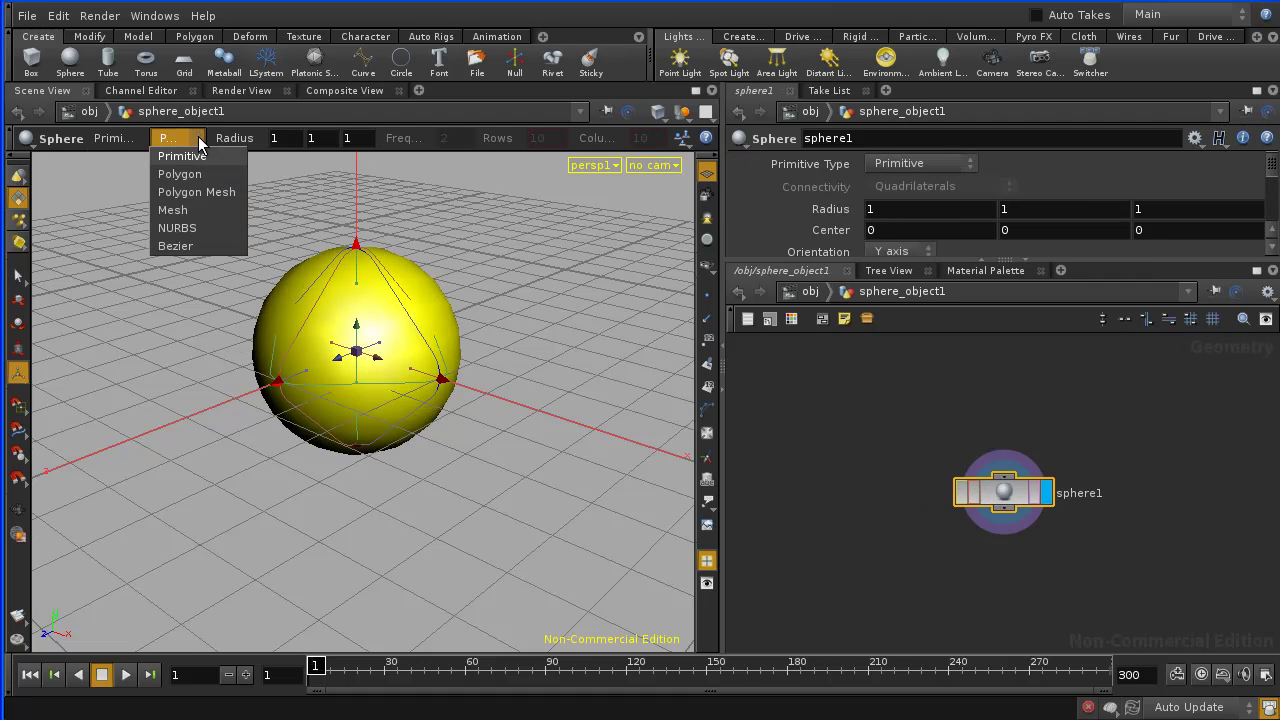
click(197, 192)
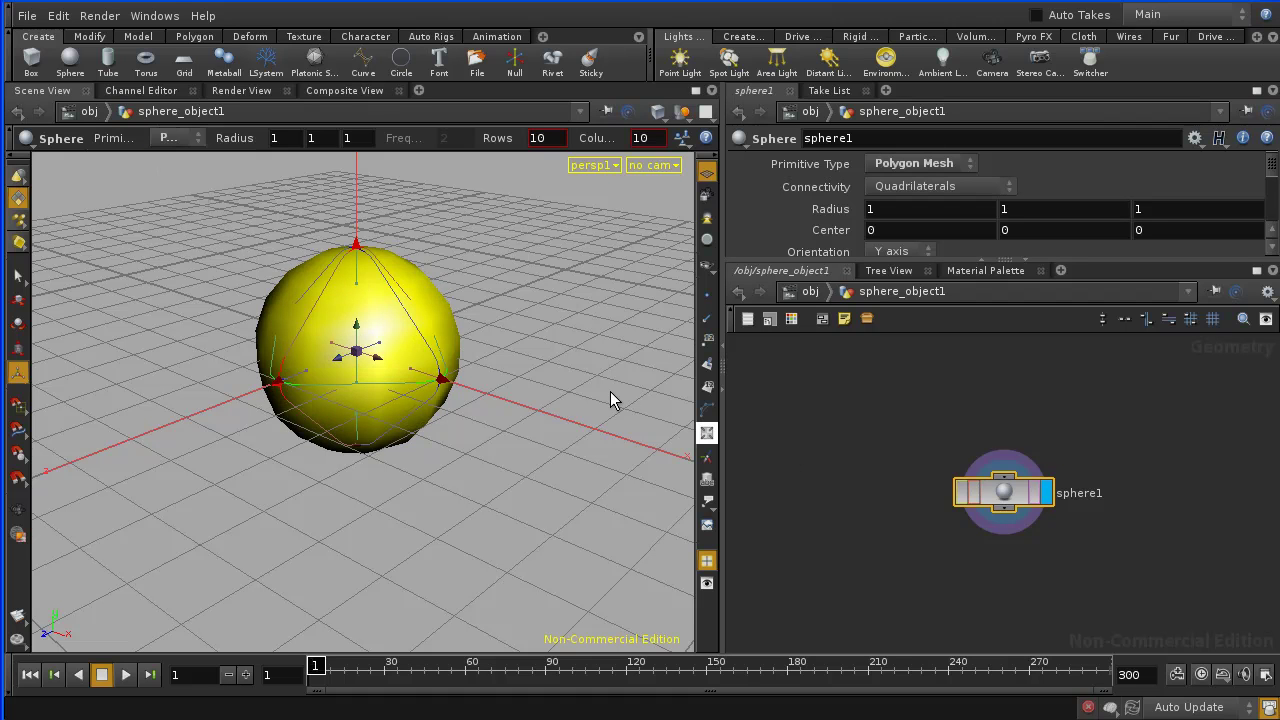
key(s)
key(w)
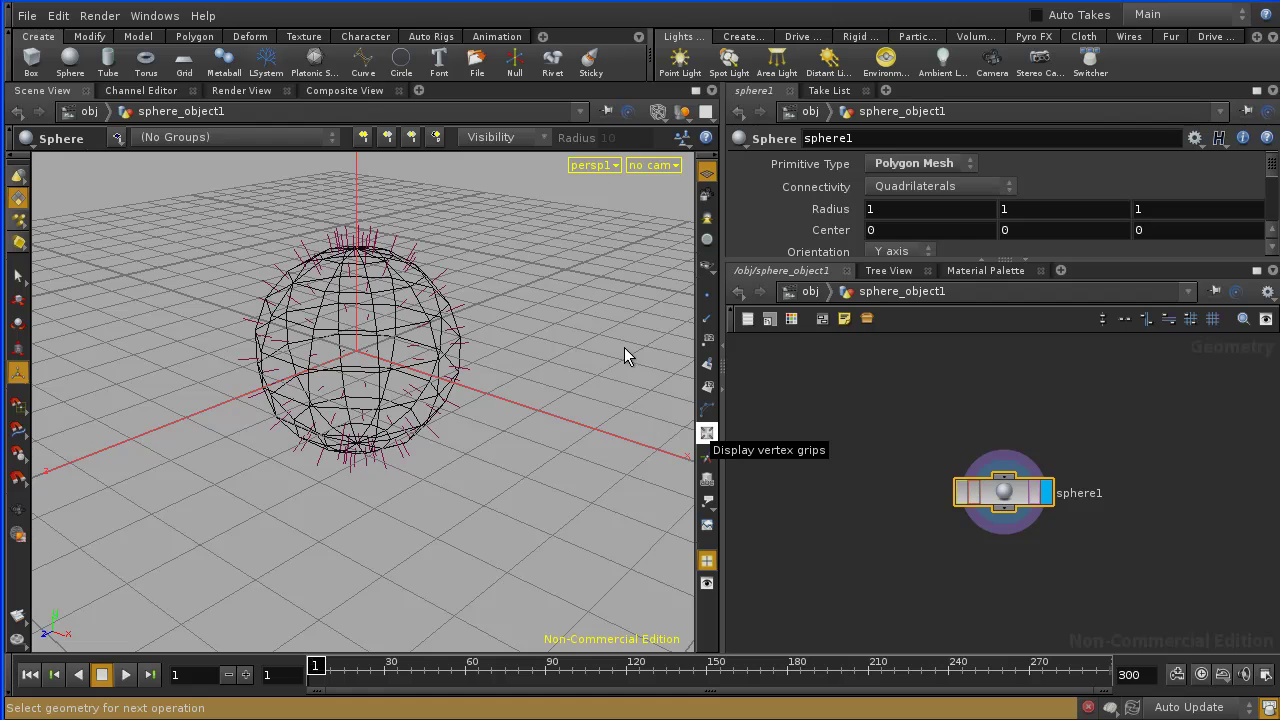
key(Escape)
middle_drag(412, 299, 448, 320)
Add a Platonic Solids node to the sphere object's network and place the sphere node beside it
right_drag(1134, 451, 1088, 463)
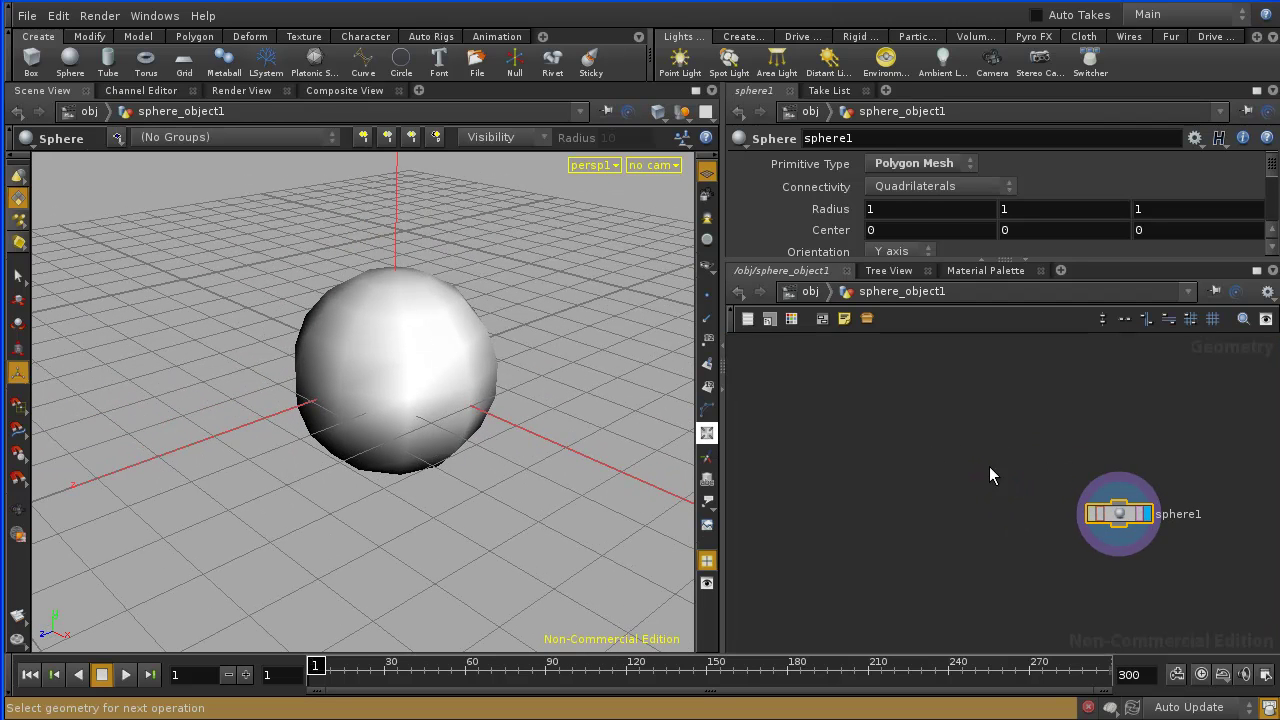
key(Tab)
text(Platonic Solids)
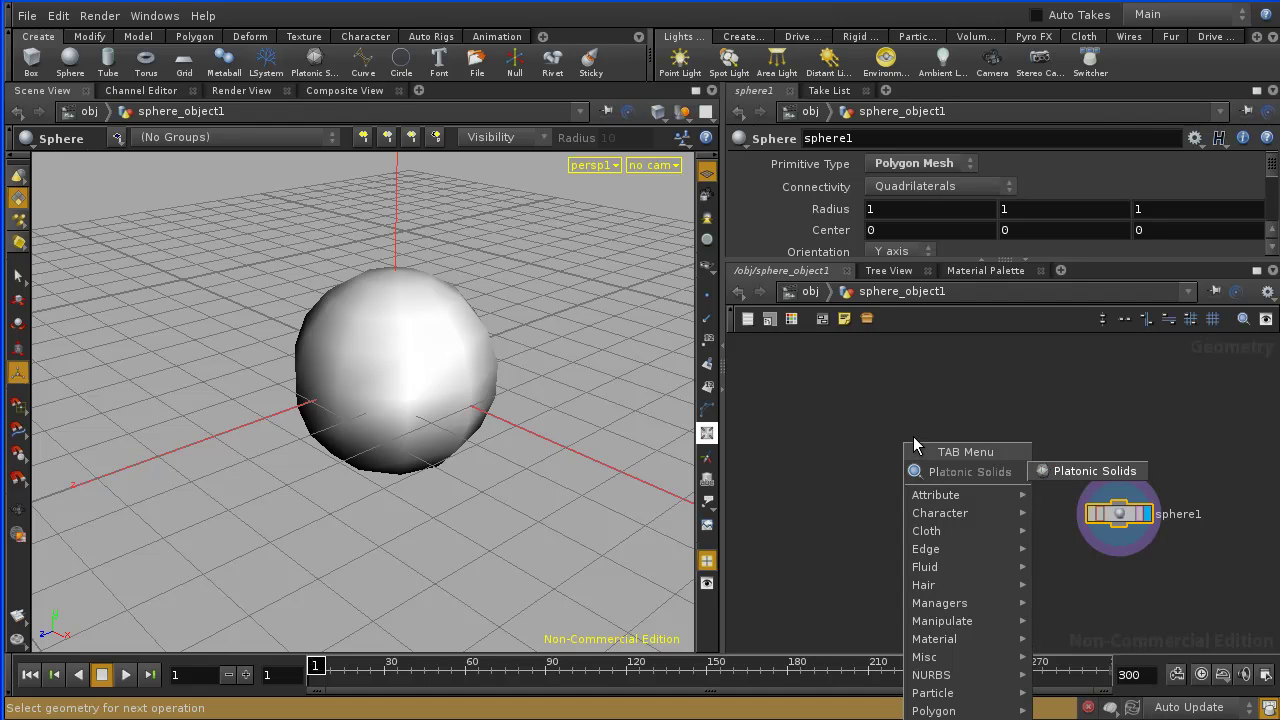
key(Return)
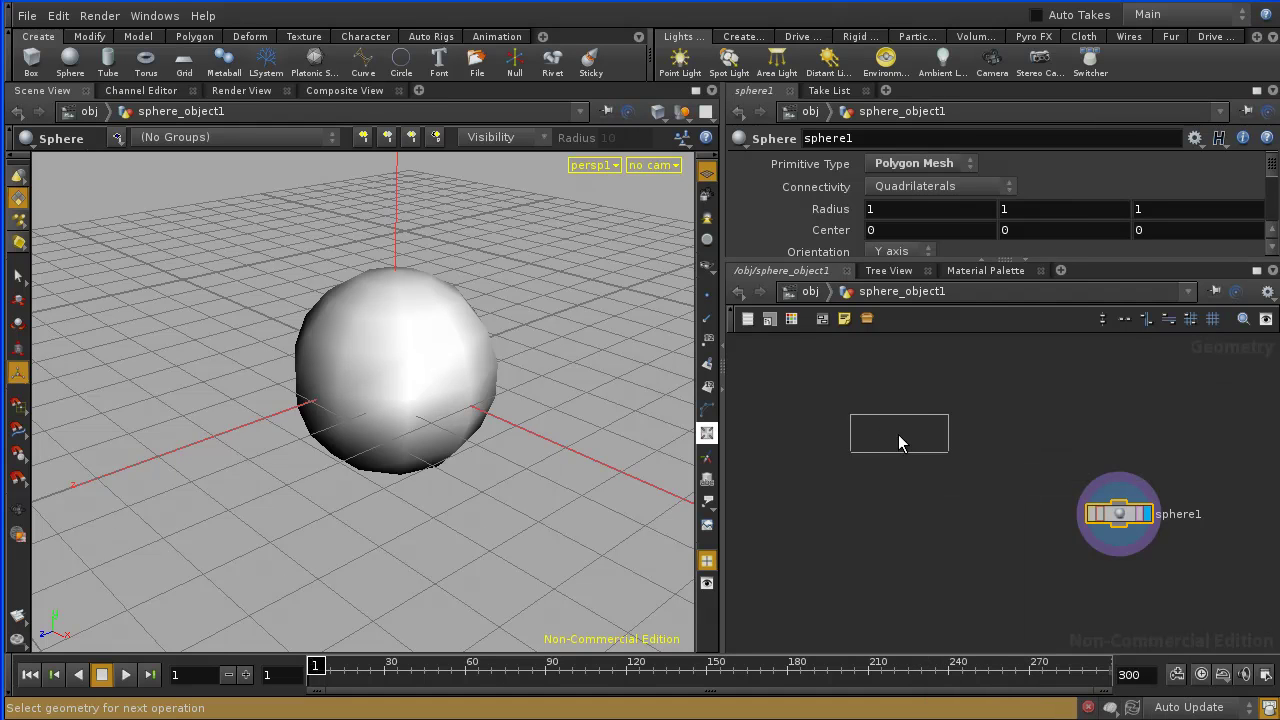
click(881, 432)
drag(1130, 518, 1074, 422)
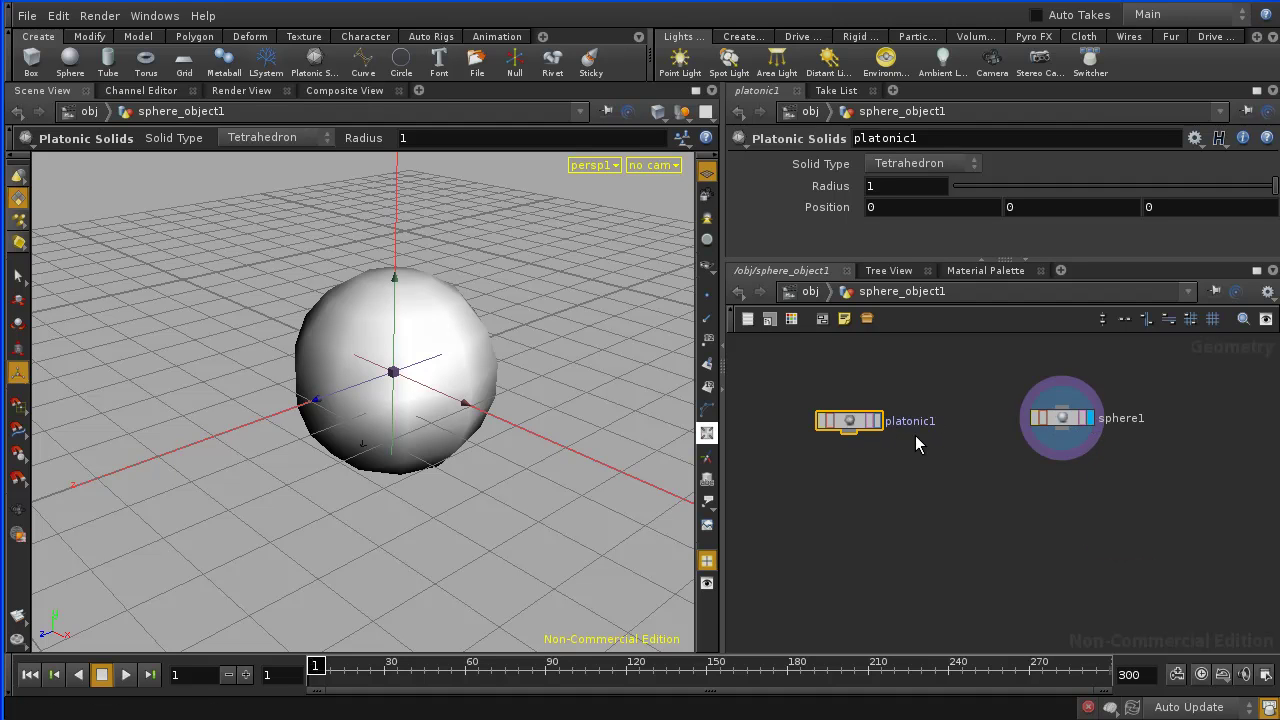
Display the Platonic Solids node and set its solid type to Utah Teapot
double_click(886, 424)
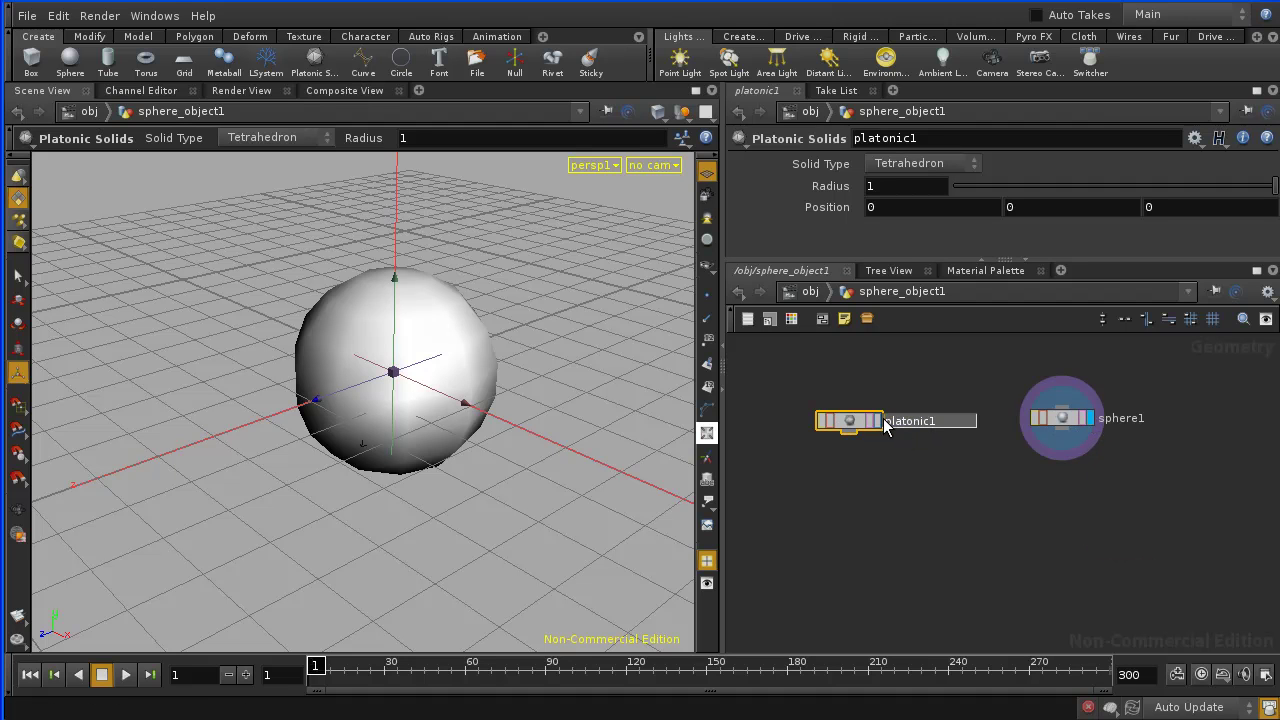
click(878, 420)
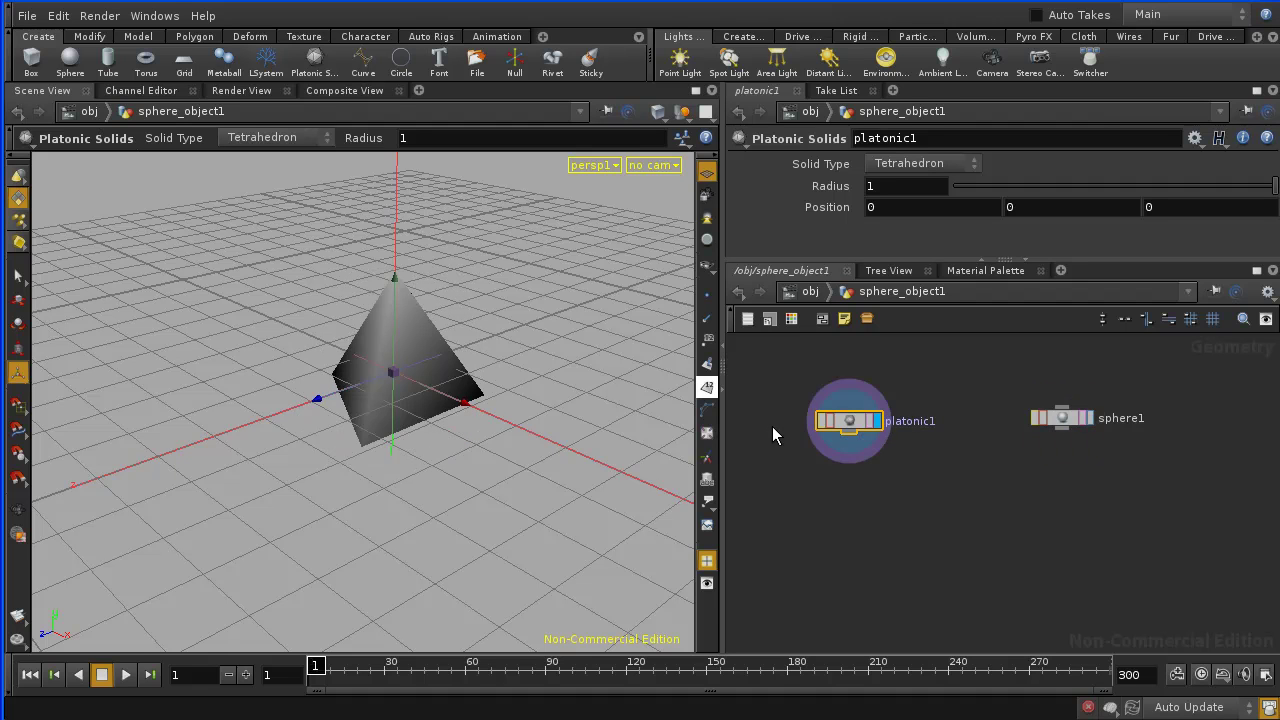
click(973, 163)
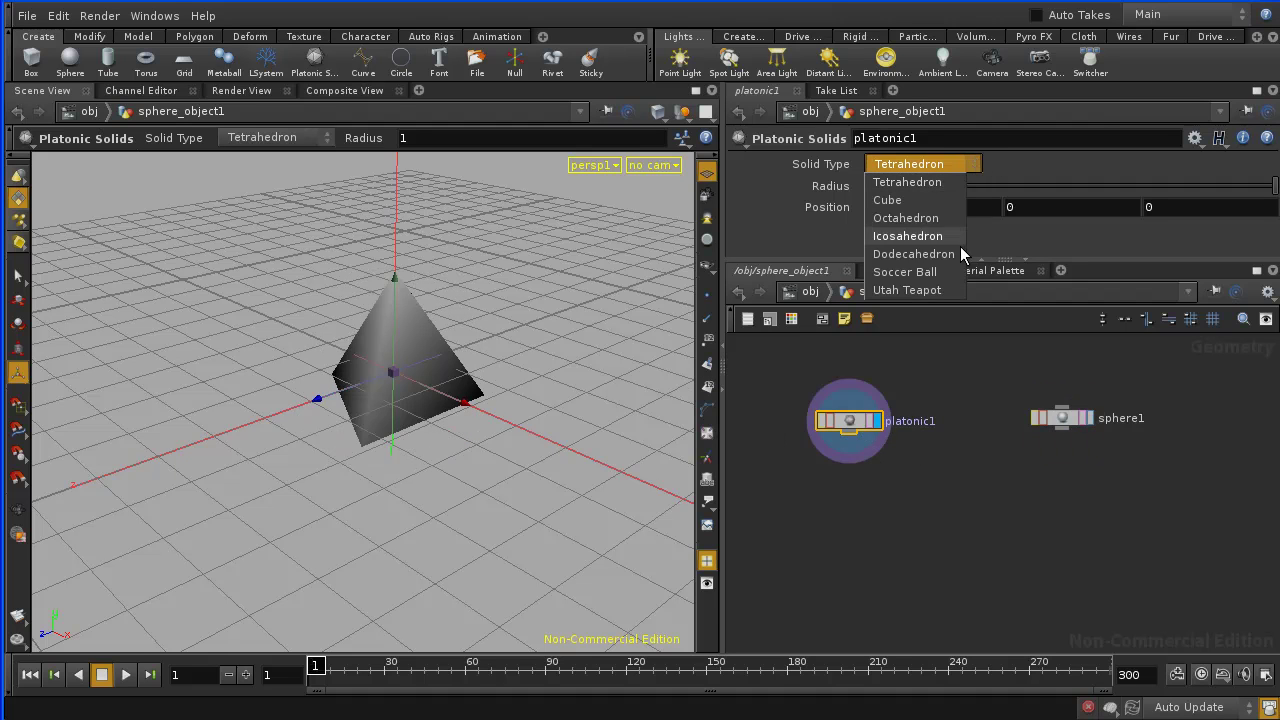
click(940, 290)
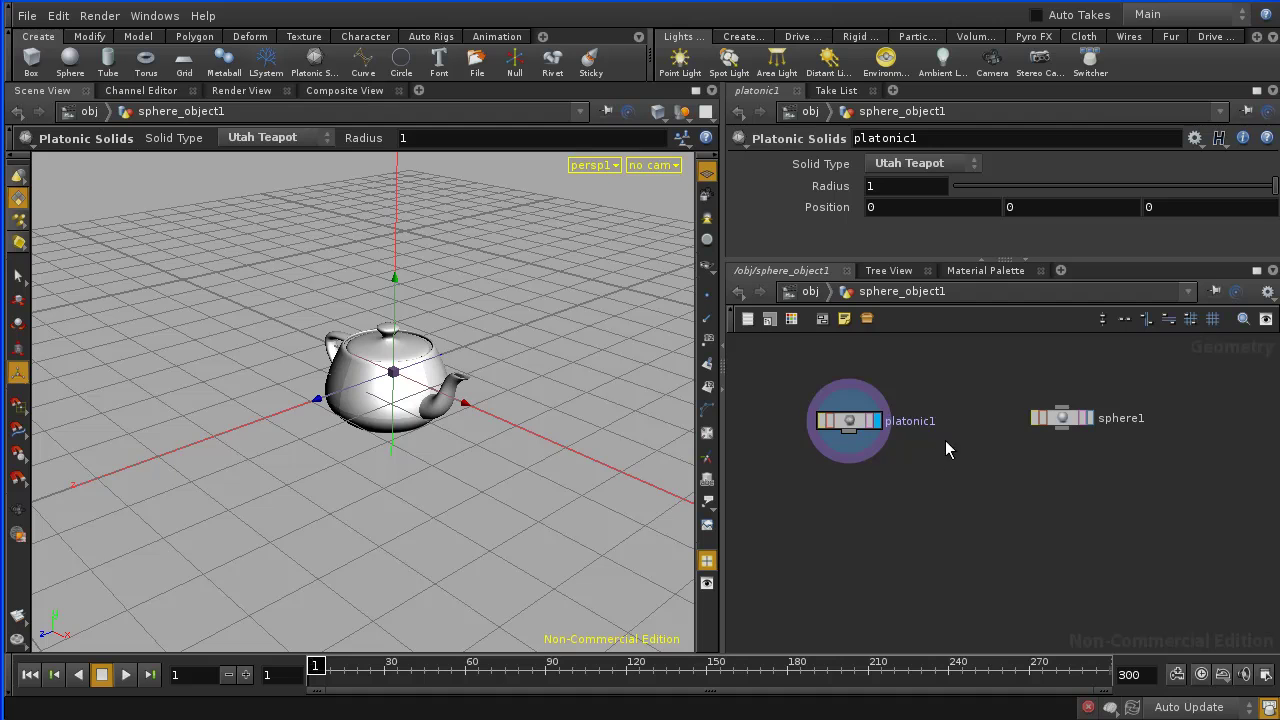
Add a Copy node below the Platonic Solids and sphere nodes
key(Tab)
text(cop)
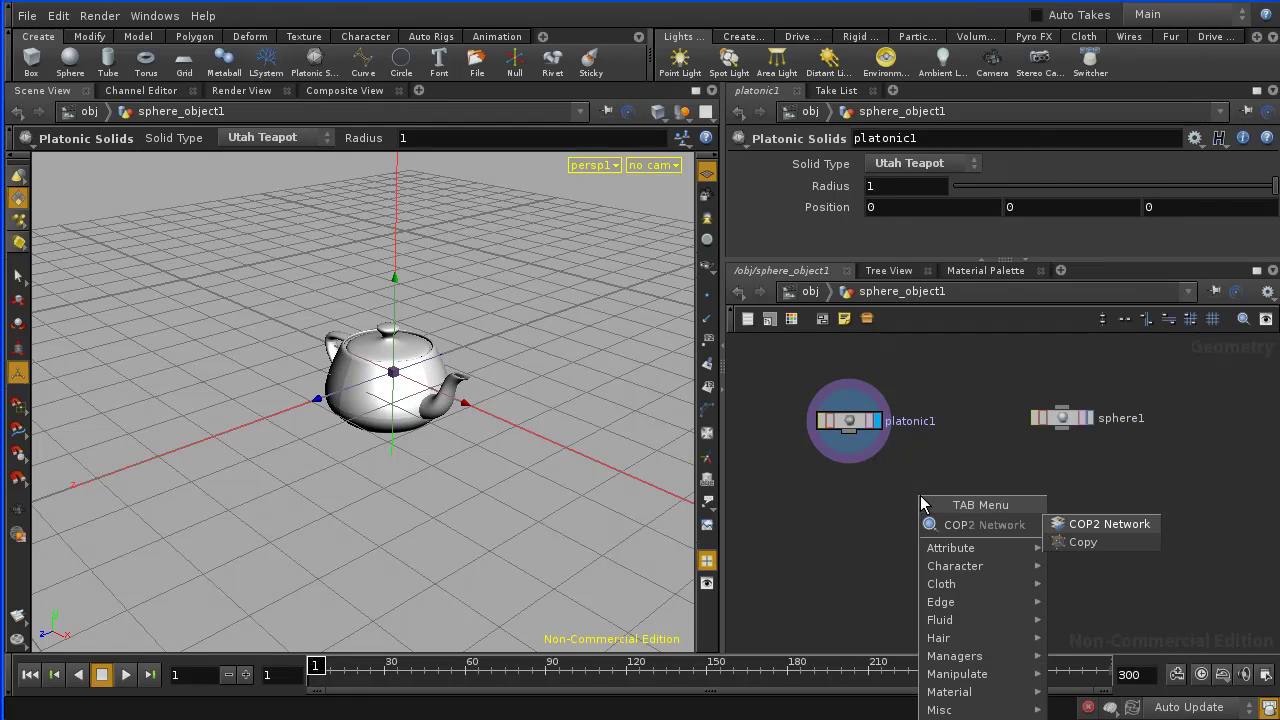
text(y)
click(1085, 523)
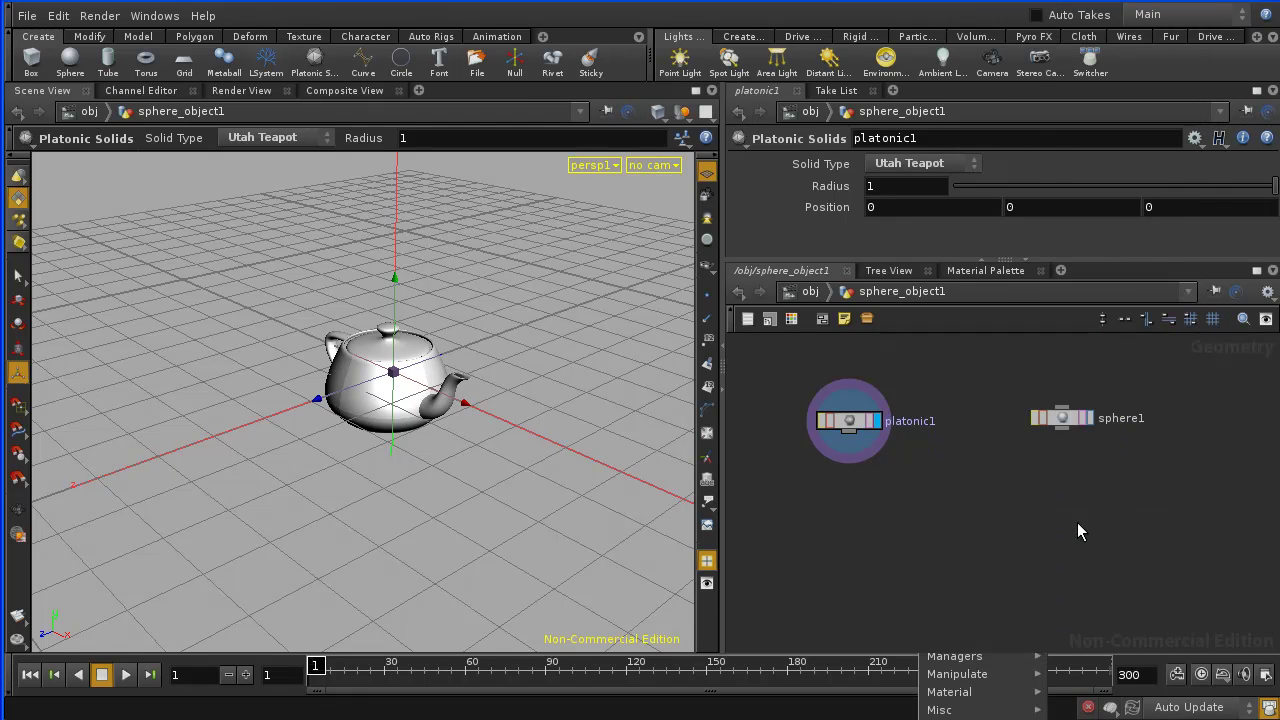
click(960, 536)
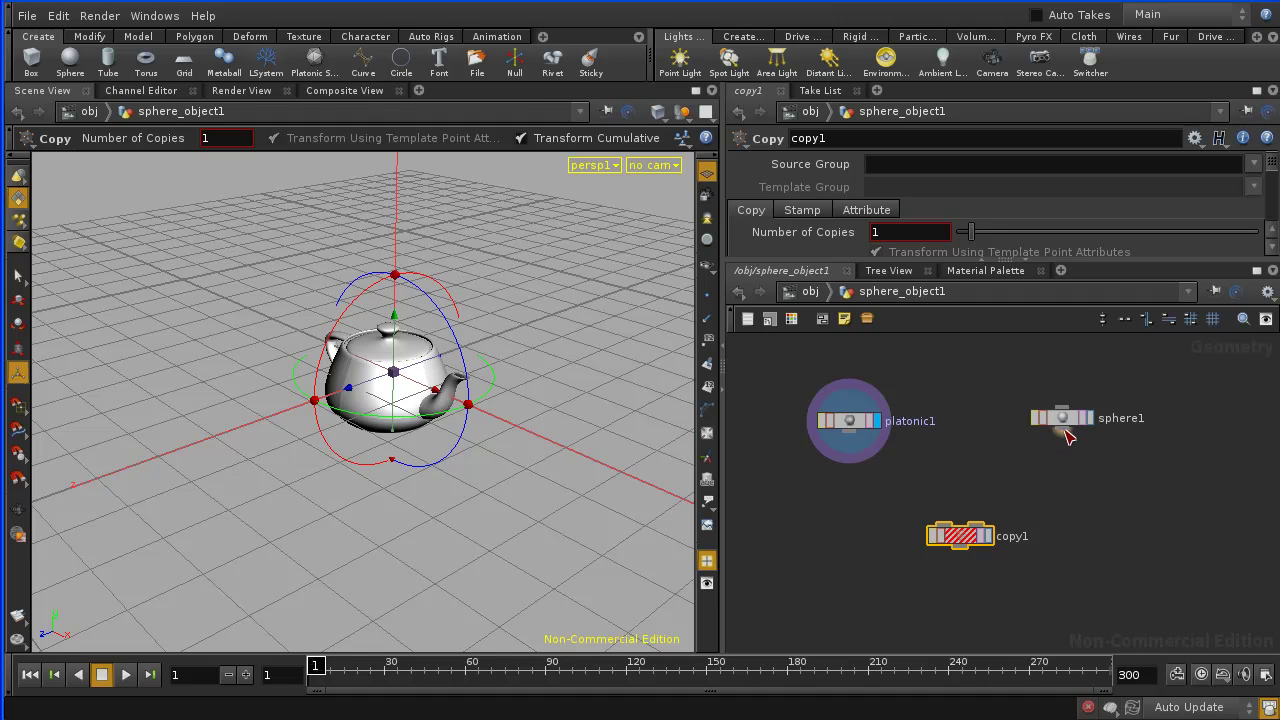
Connect the sphere to the Copy node's second input and the teapot to its first, and display the copied result
drag(1065, 436, 975, 525)
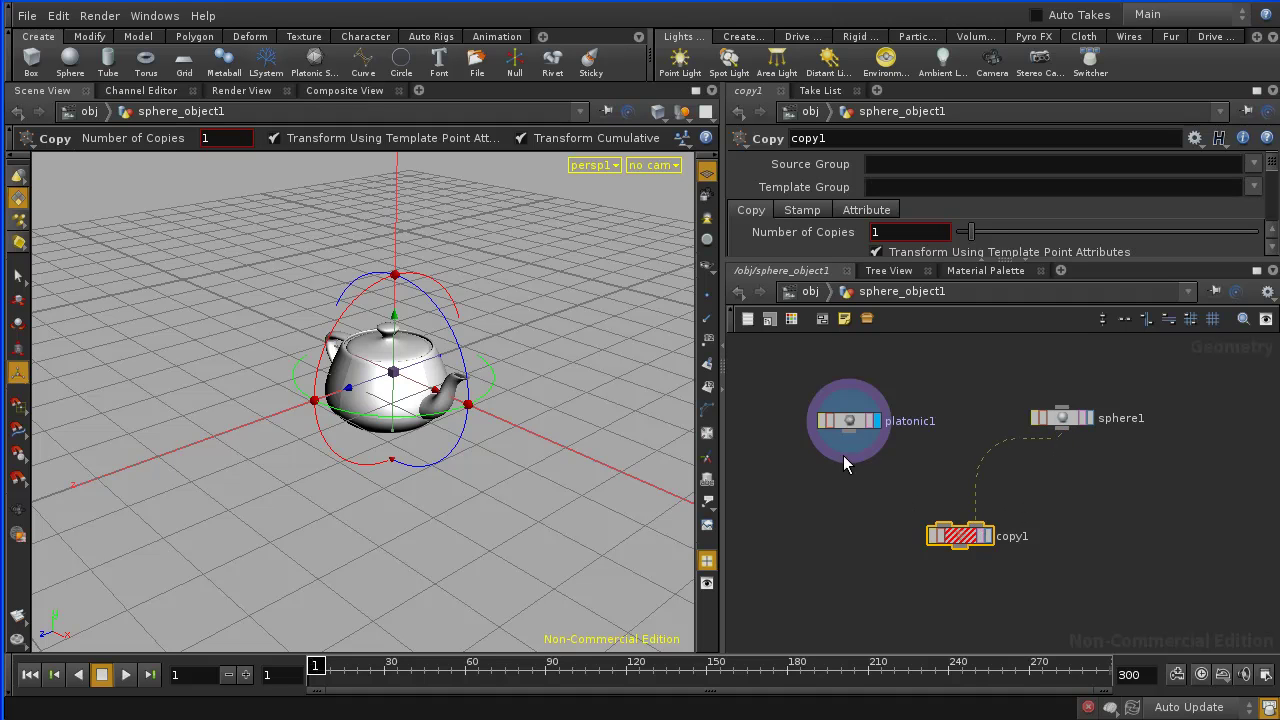
drag(849, 433, 950, 527)
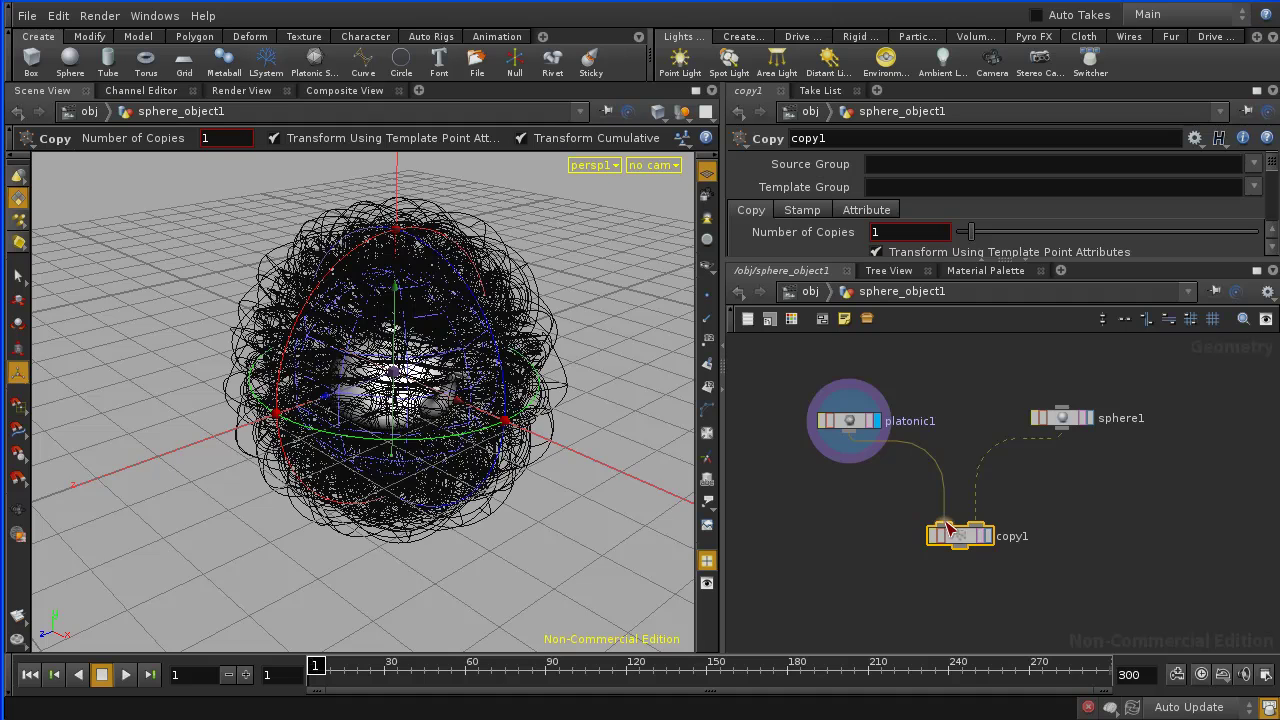
click(989, 538)
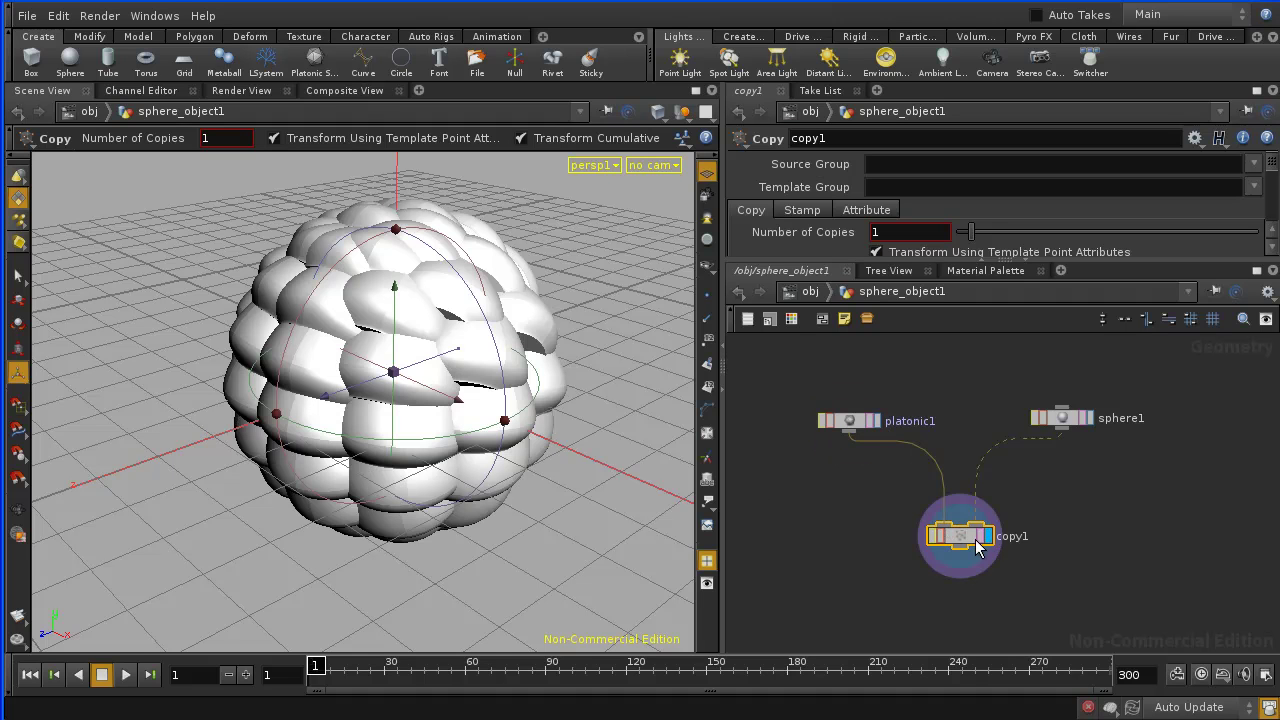
Set the teapot's radius to 0.12, inspect the copies up close, and shift the Platonic Solids node slightly upward
click(845, 421)
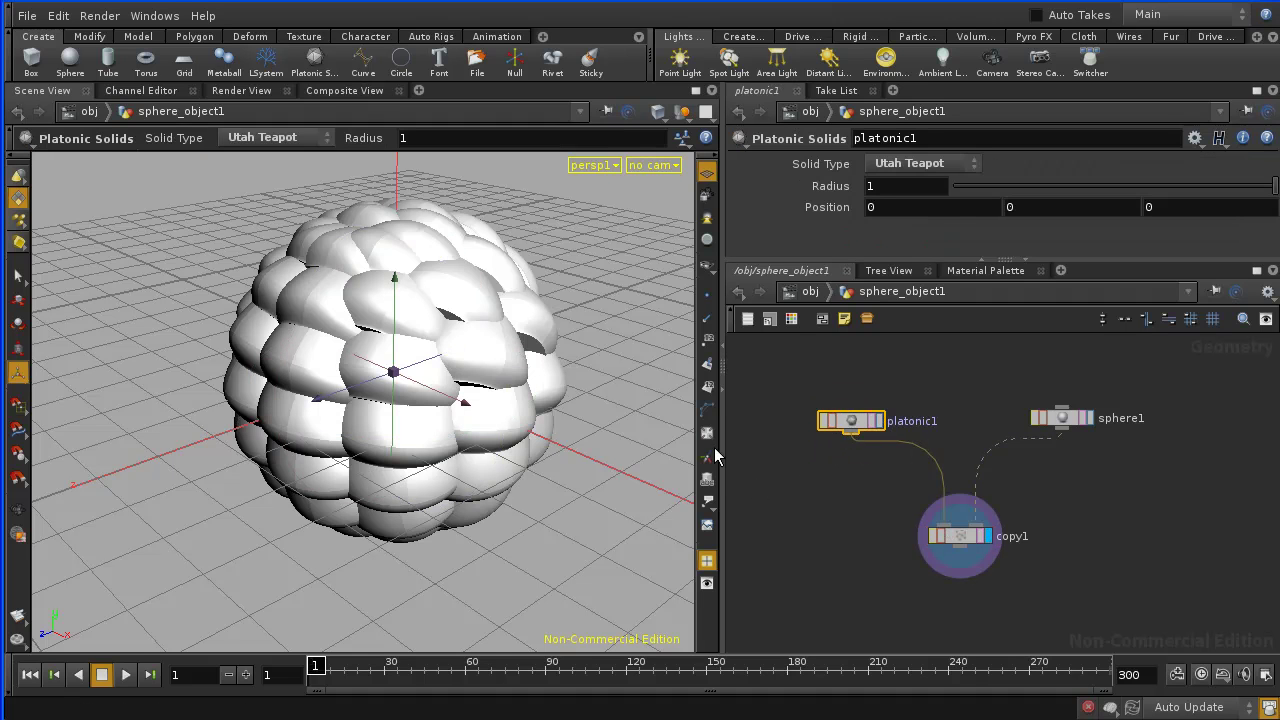
middle_drag(845, 195, 60, 376)
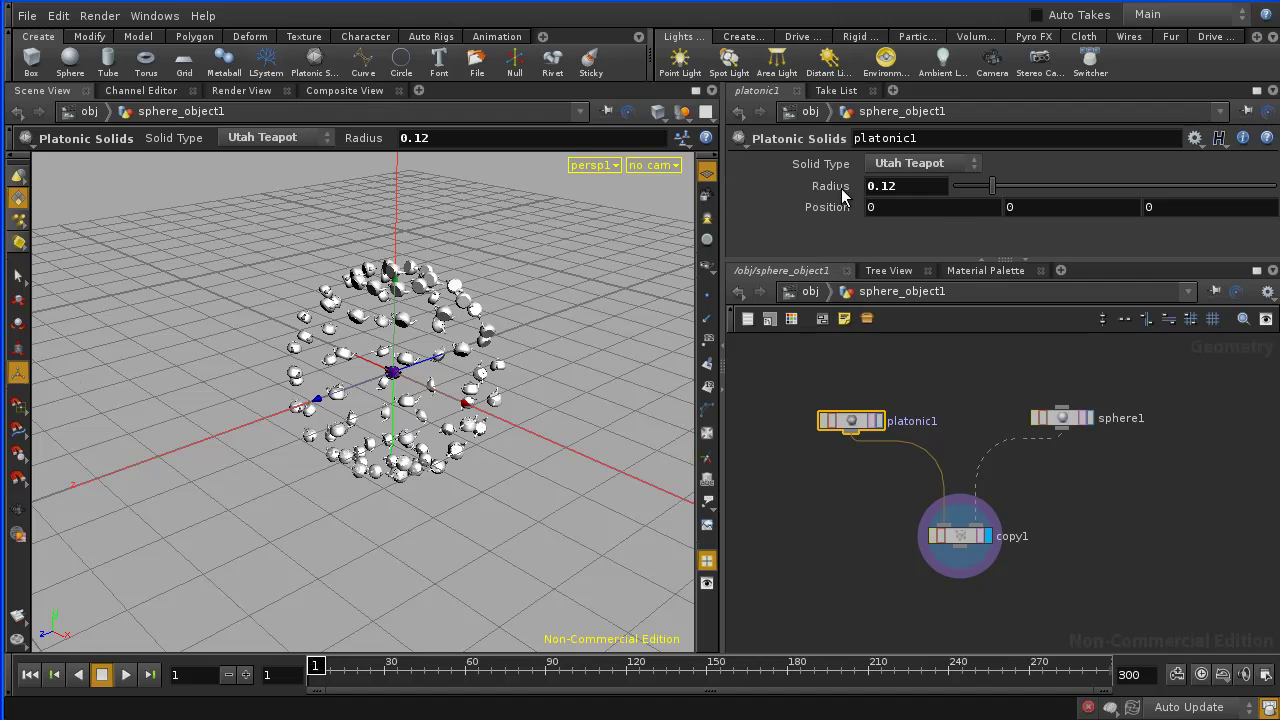
key(space)
right_drag(337, 425, 330, 290)
drag(330, 290, 205, 288)
key(Return)
click(707, 340)
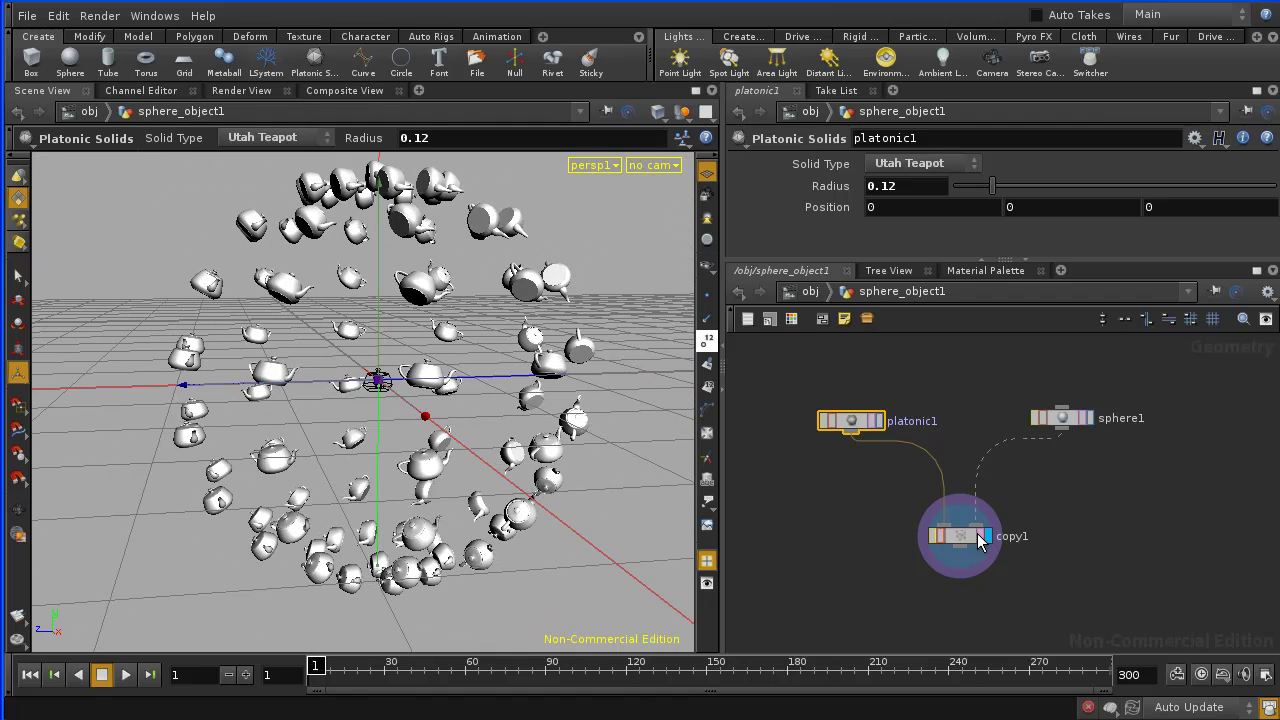
click(948, 398)
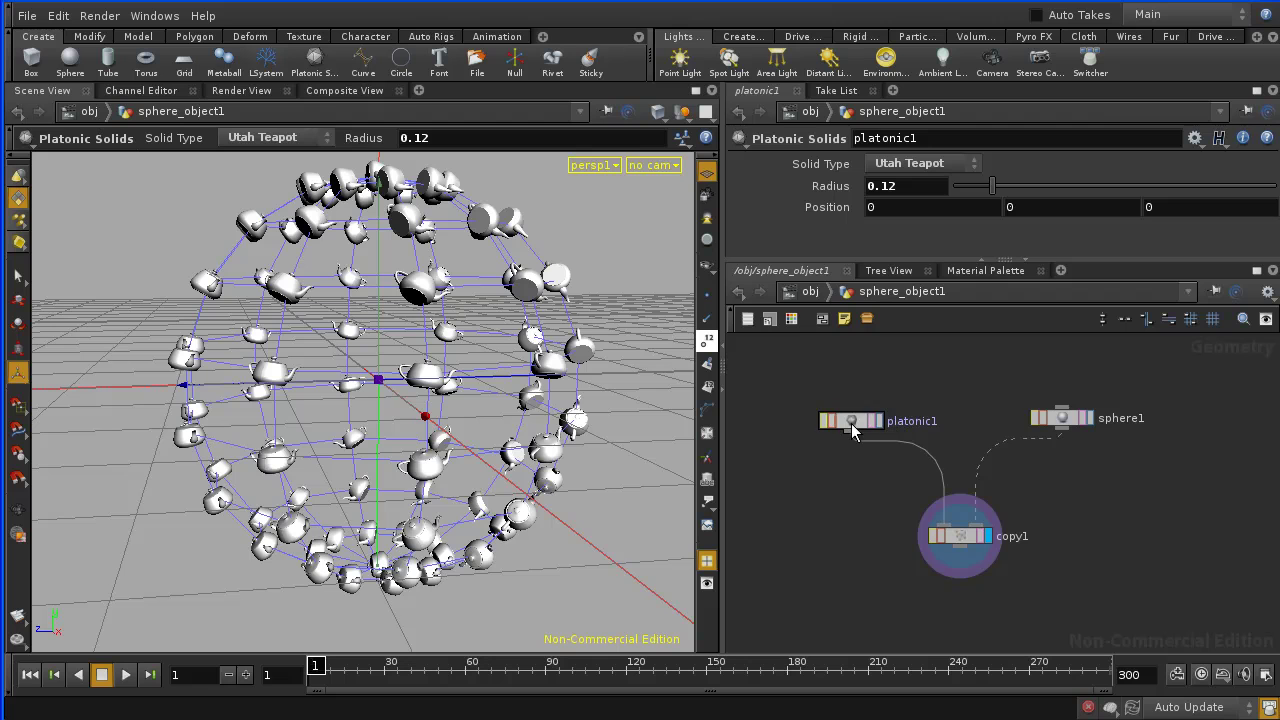
drag(850, 426, 846, 403)
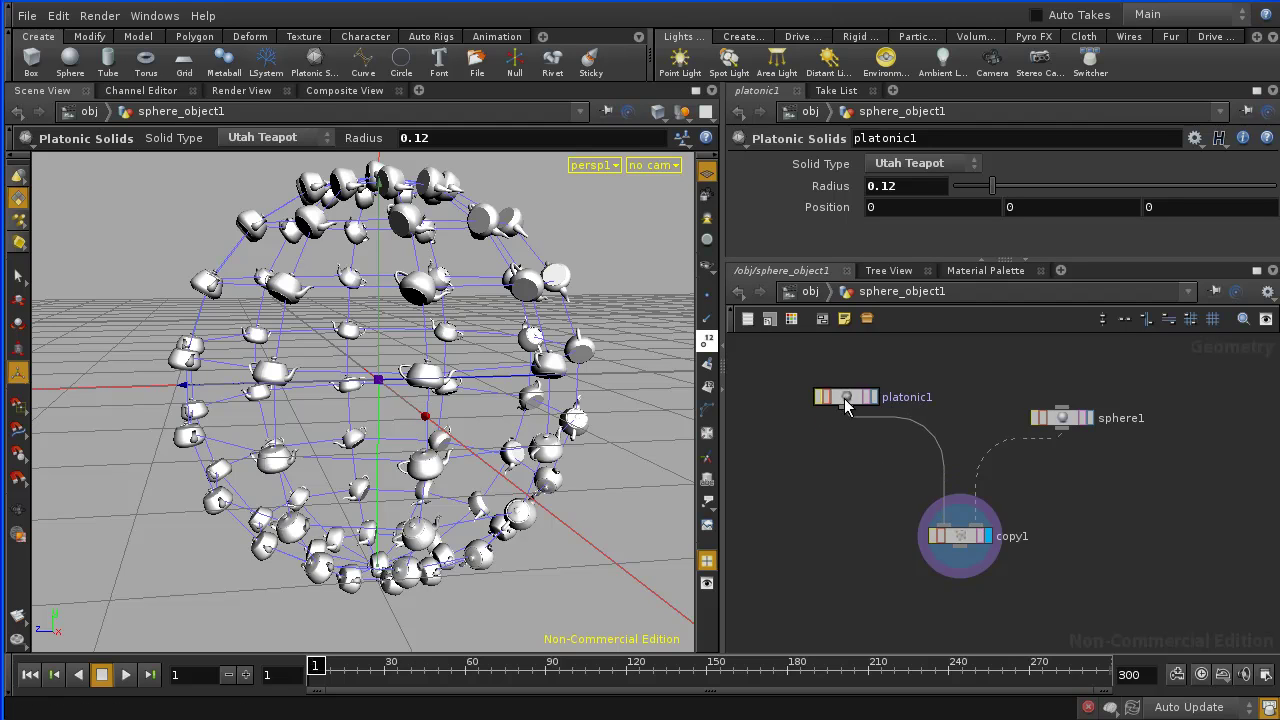
Enable Stamp Inputs on the Copy node and name the first stamp variable scale
click(962, 540)
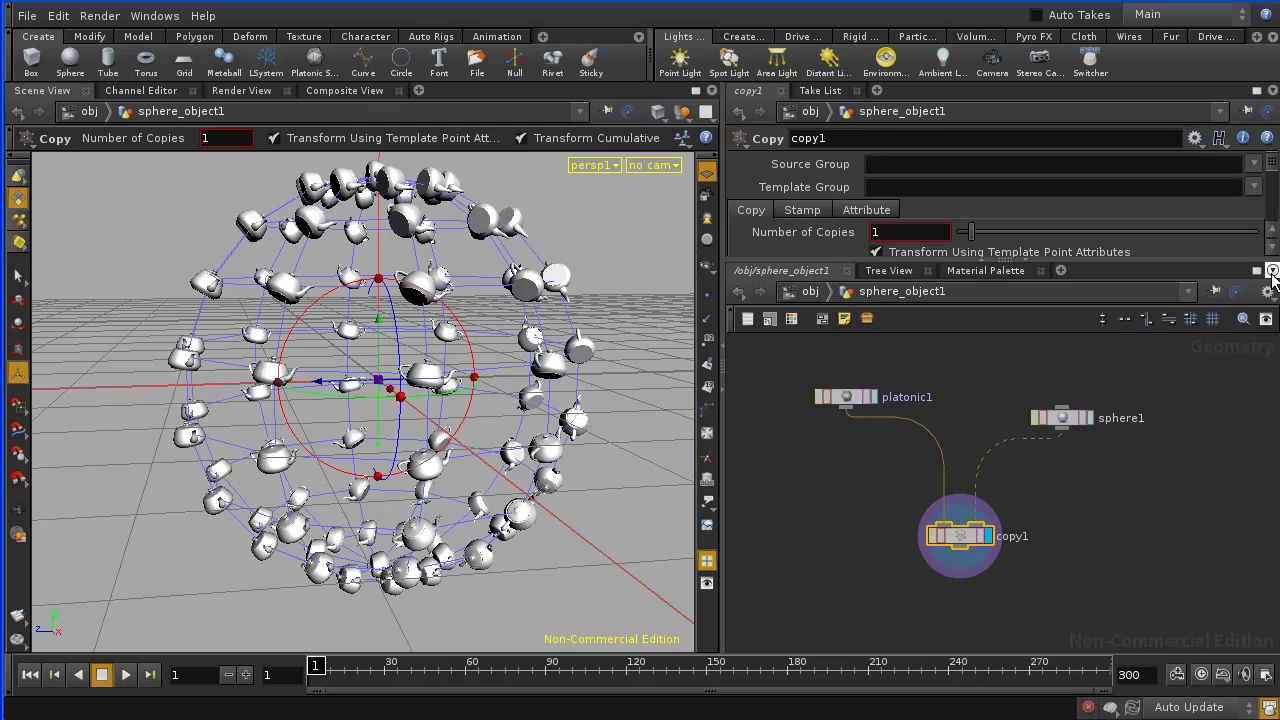
click(804, 210)
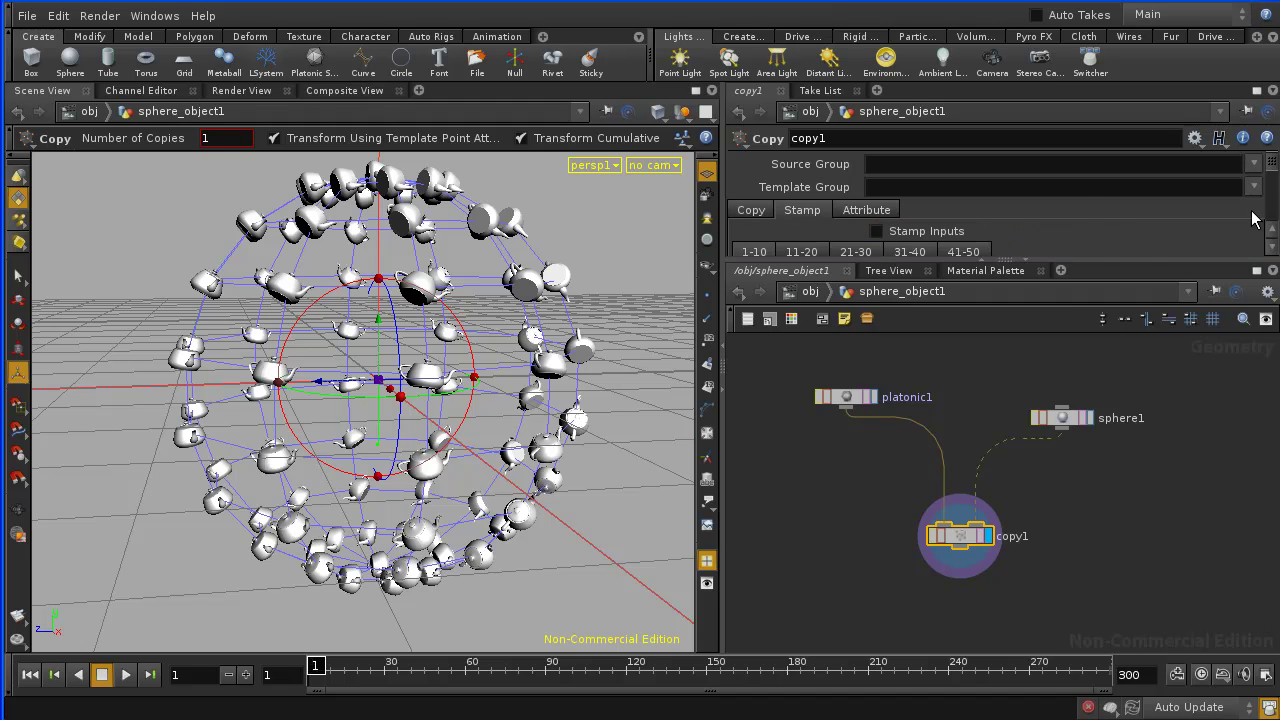
scroll(1076, 193, down, 3)
scroll(1075, 193, up, 3)
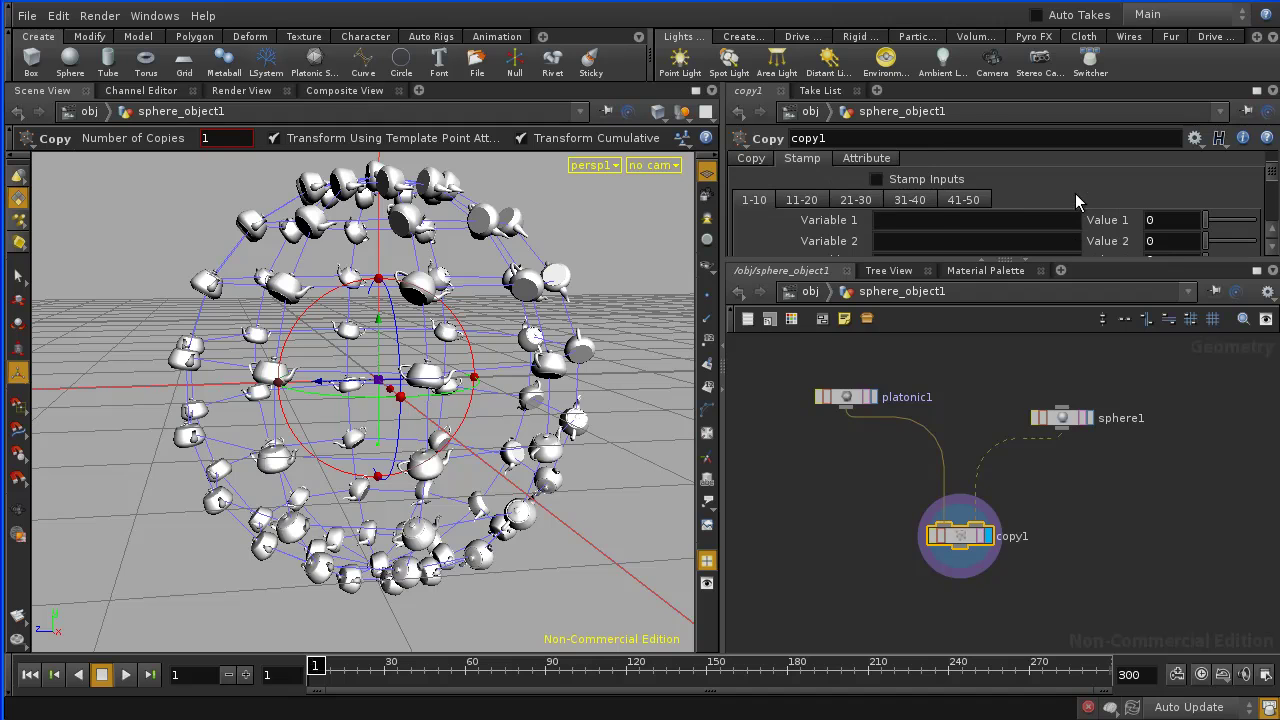
click(877, 179)
click(888, 221)
text(scale)
Set the value of the scale stamp variable to the expression rand($PT)/4
click(1168, 222)
text(rand)
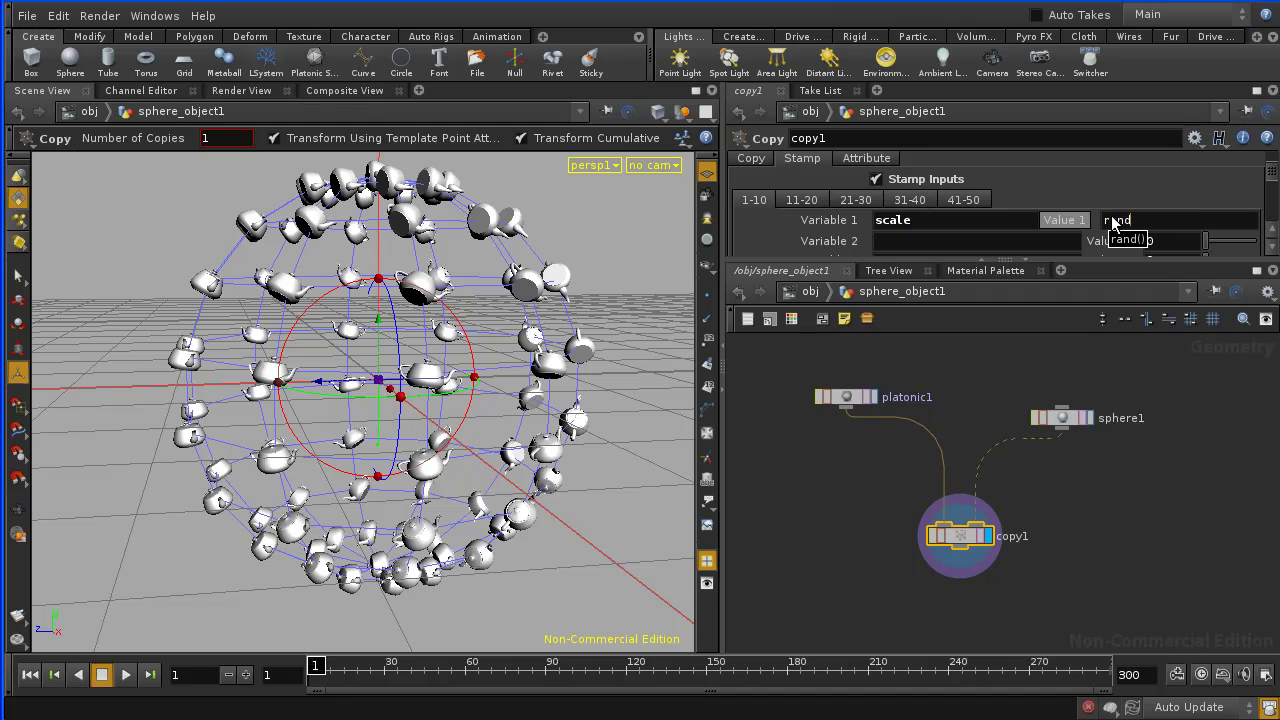
text(($PT)
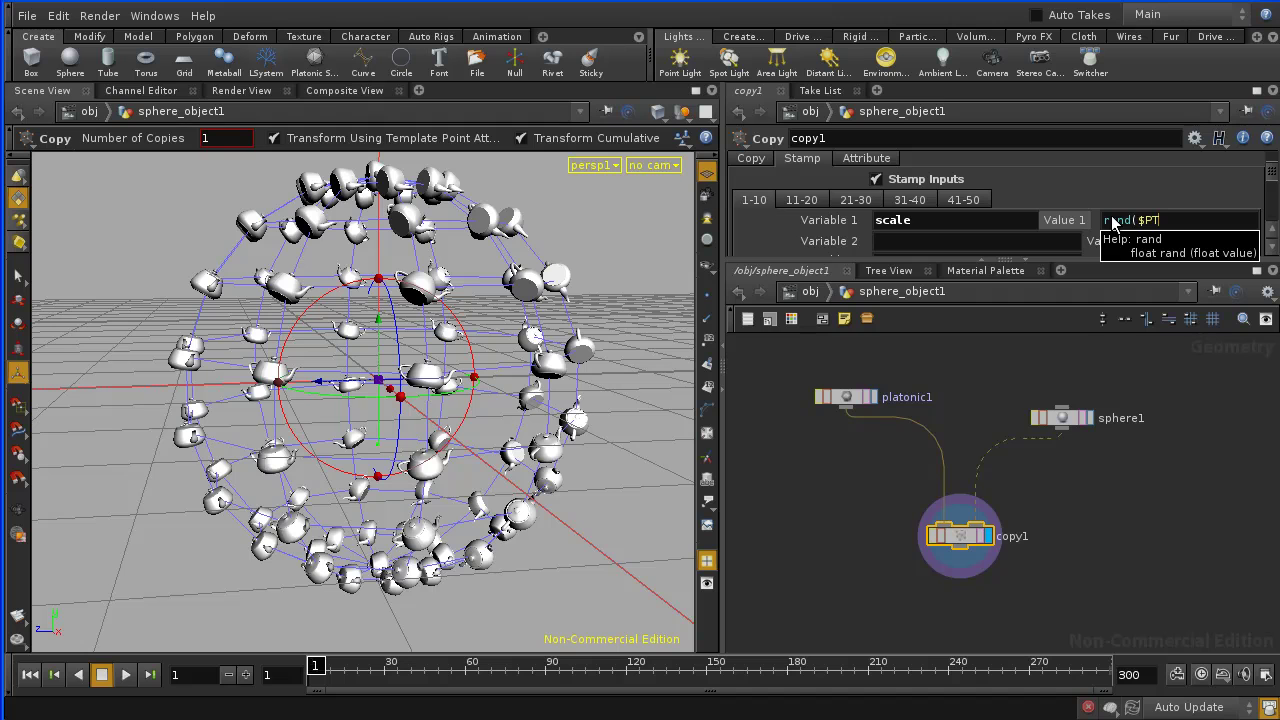
text()/4)
key(Return)
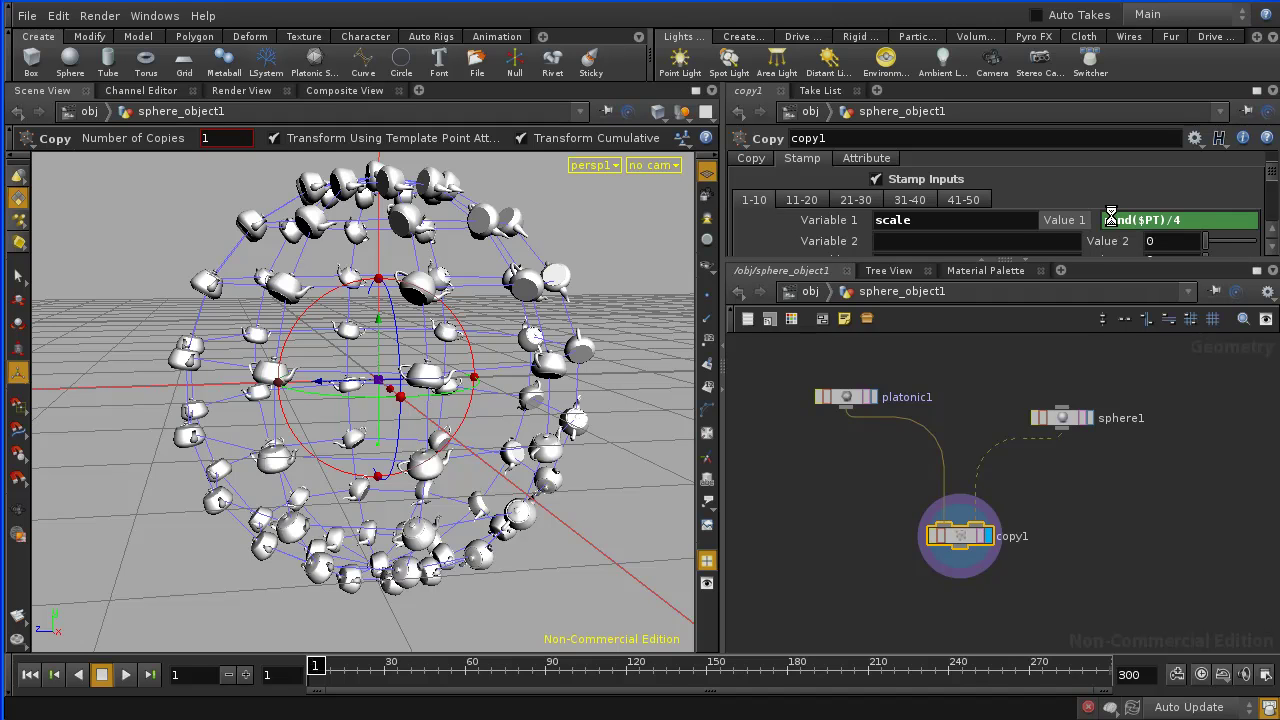
Set the teapot's radius on the Platonic Solids node to the expression stamp("../copy1","scale",.5)
double_click(851, 399)
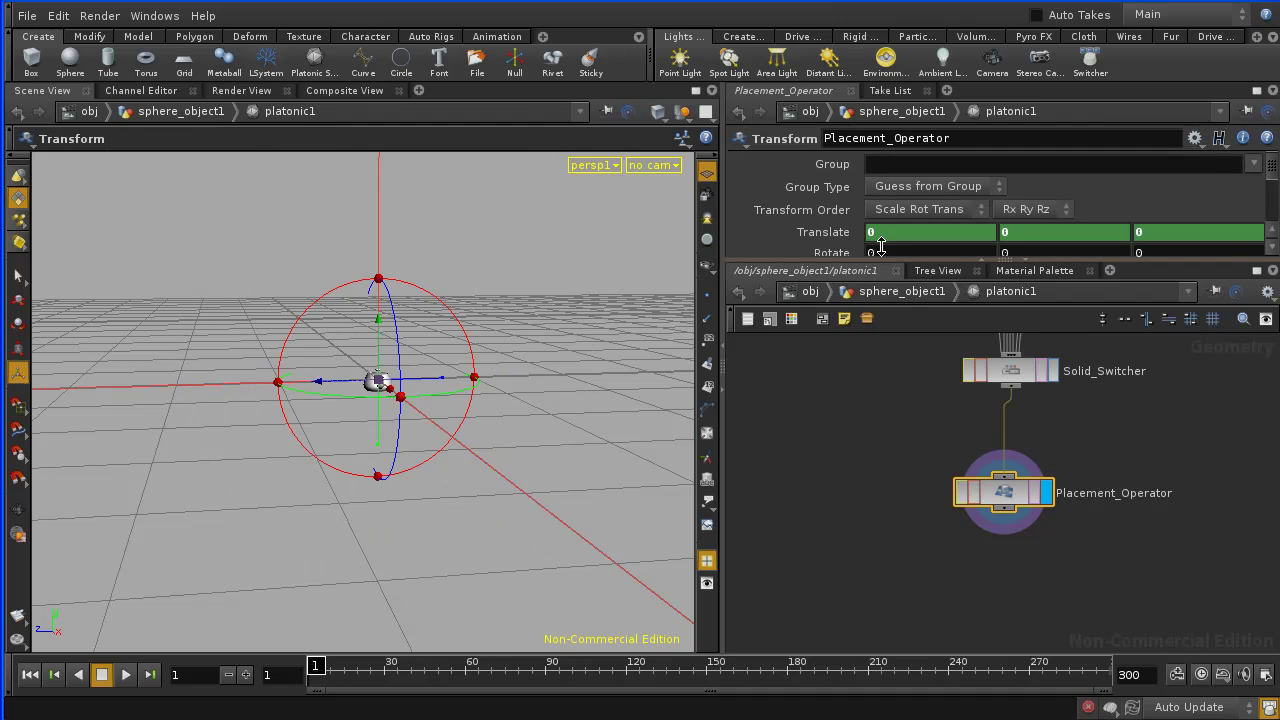
click(737, 291)
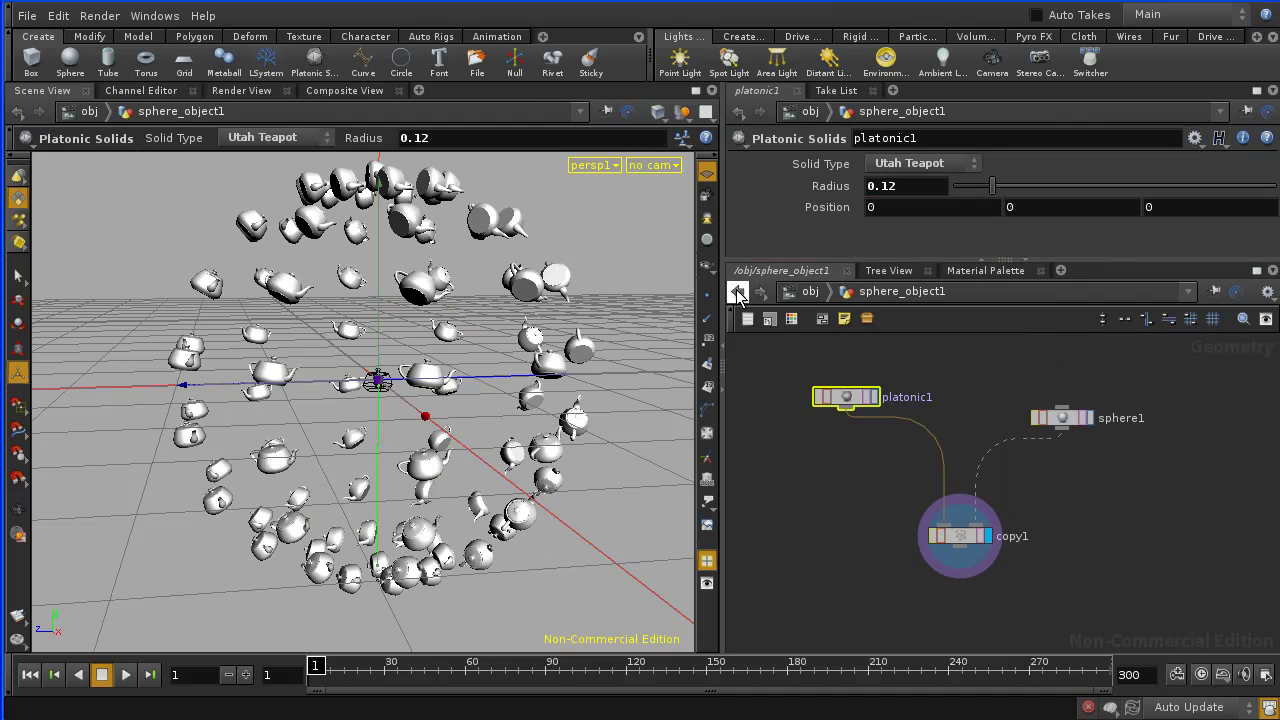
right_click(838, 188)
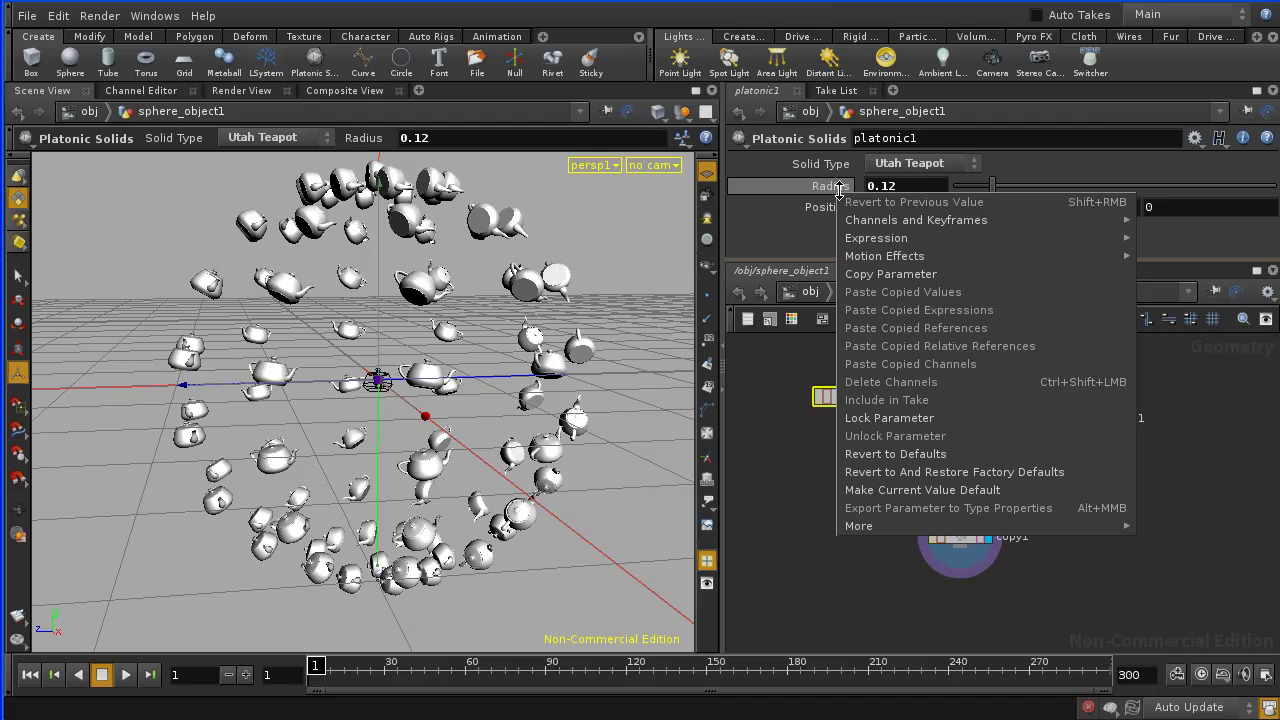
click(984, 184)
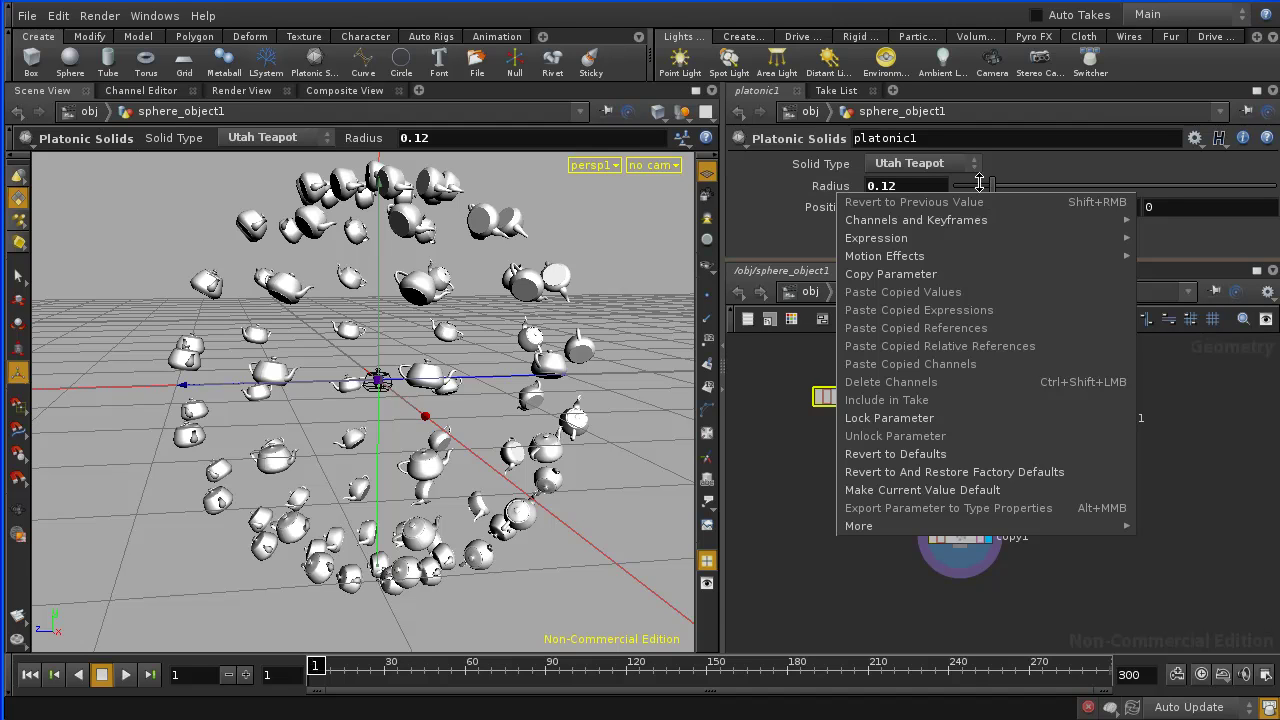
double_click(895, 190)
text(stam)
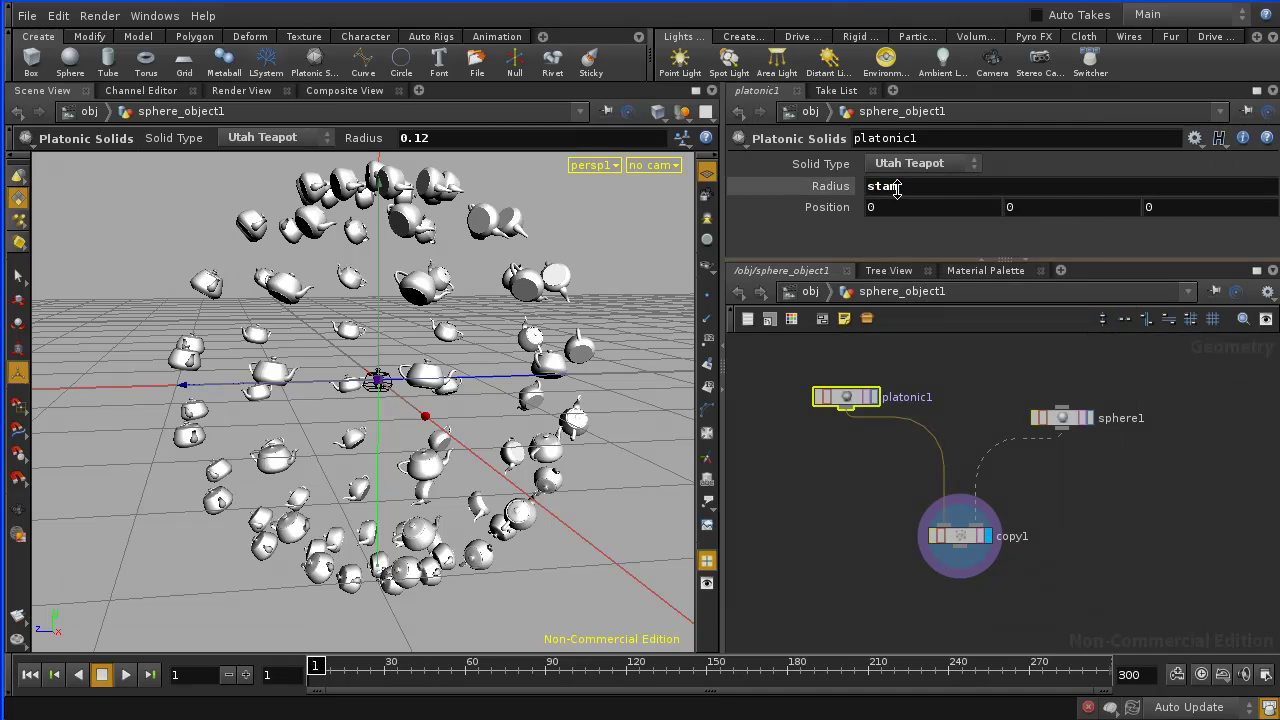
text(p("../)
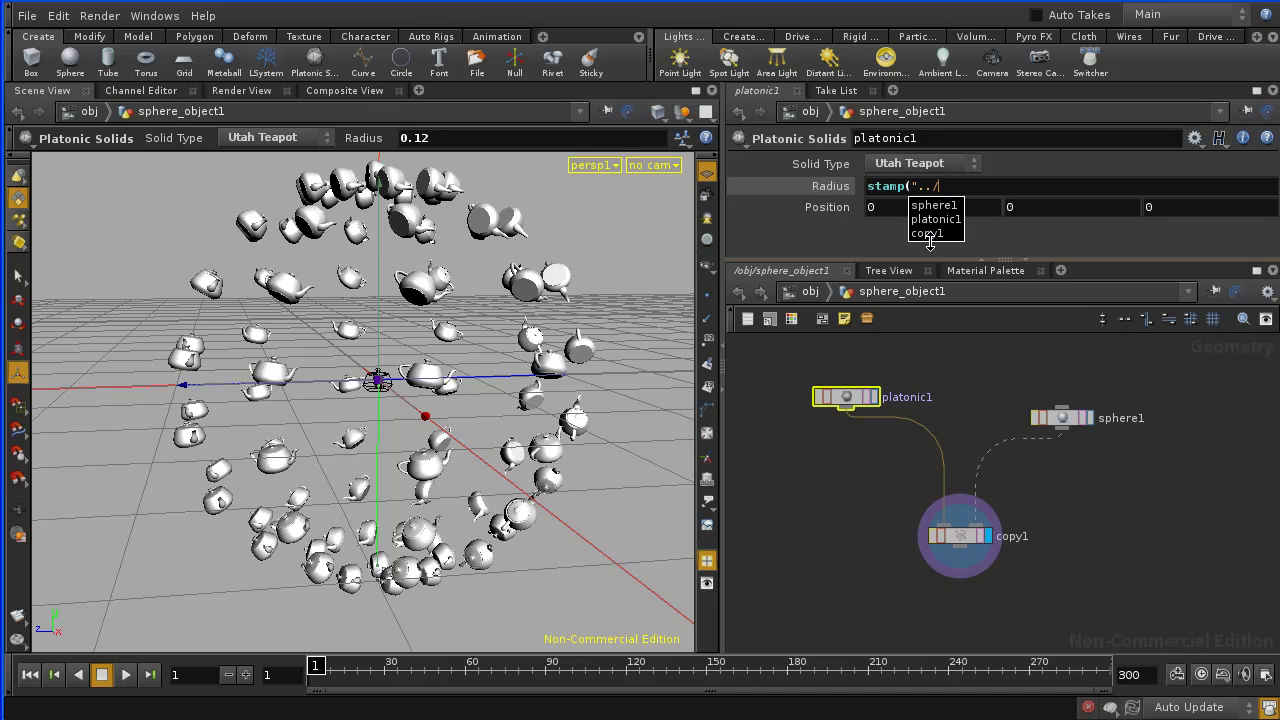
click(931, 238)
text(","scale",)
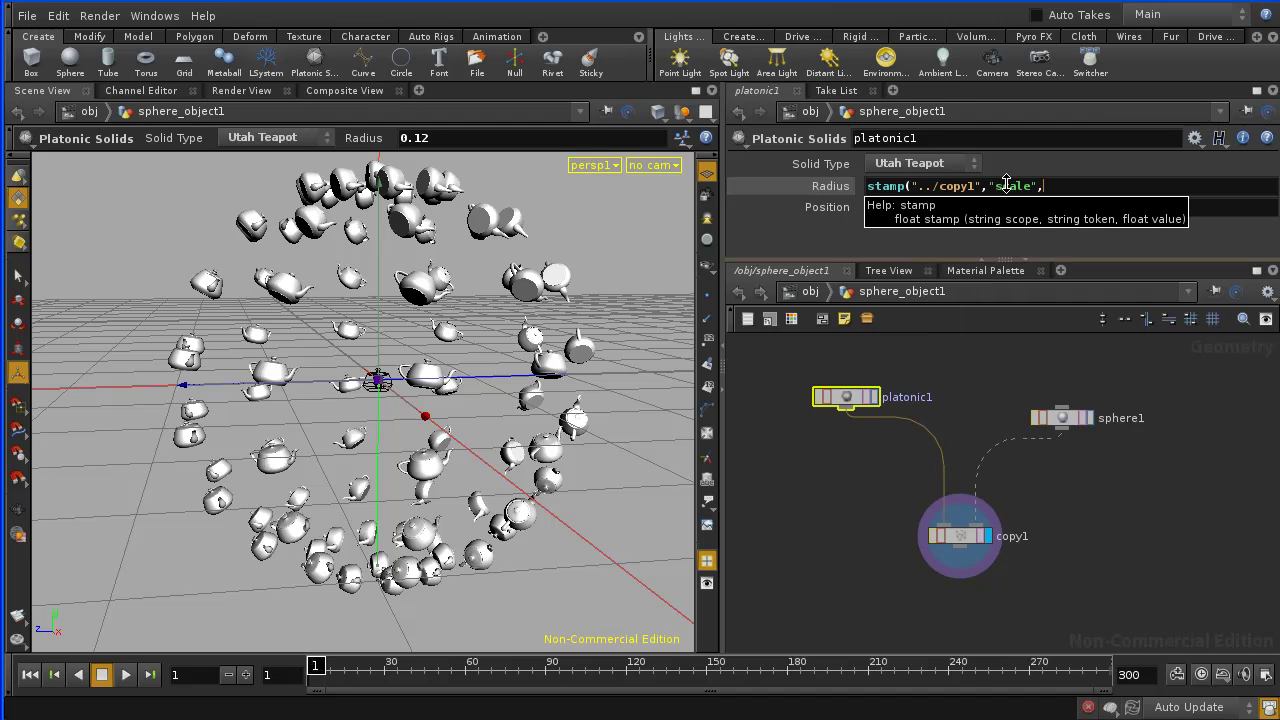
text())
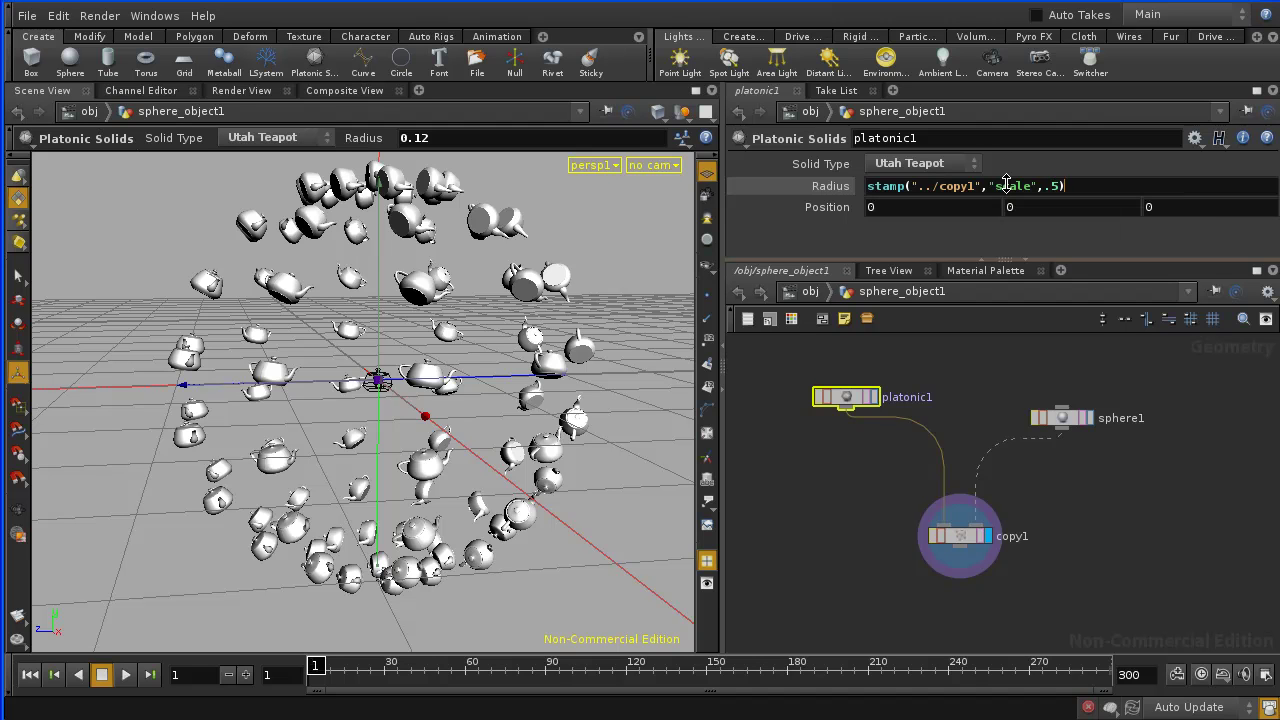
key(Return)
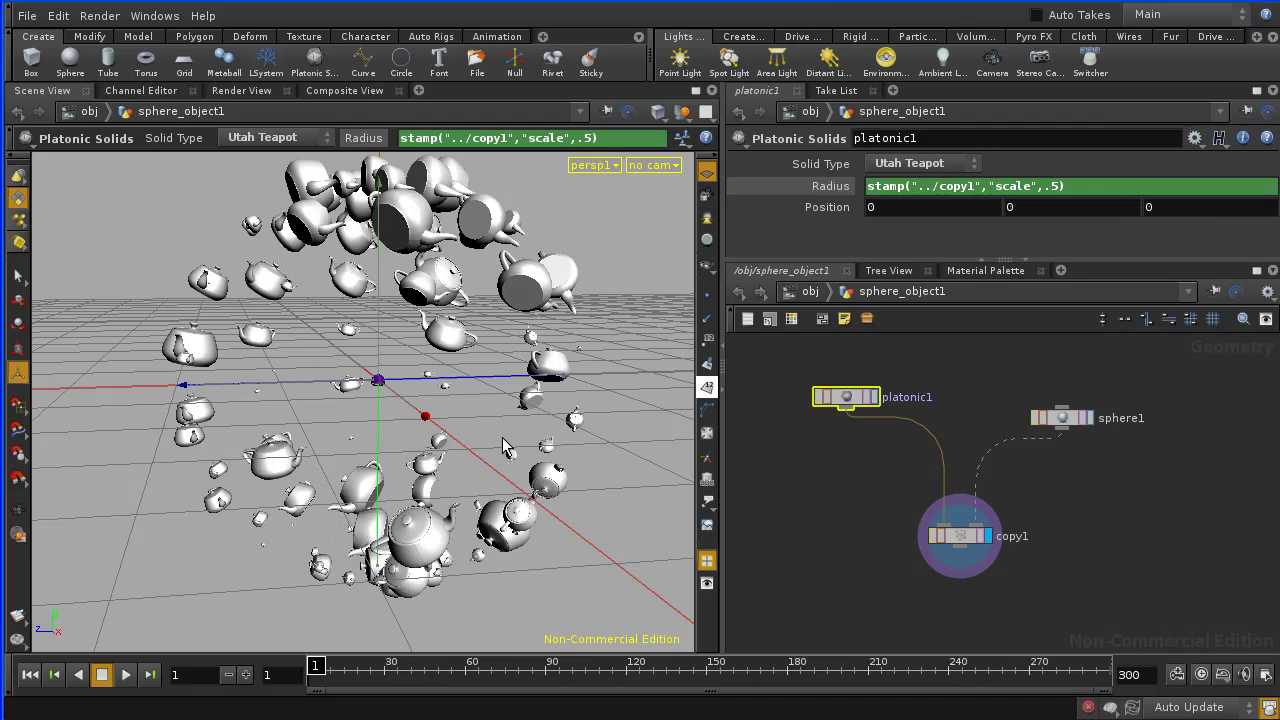
Space out the Copy and Platonic Solids nodes and insert a Color node between them
key(Escape)
drag(500, 437, 400, 432)
key(Return)
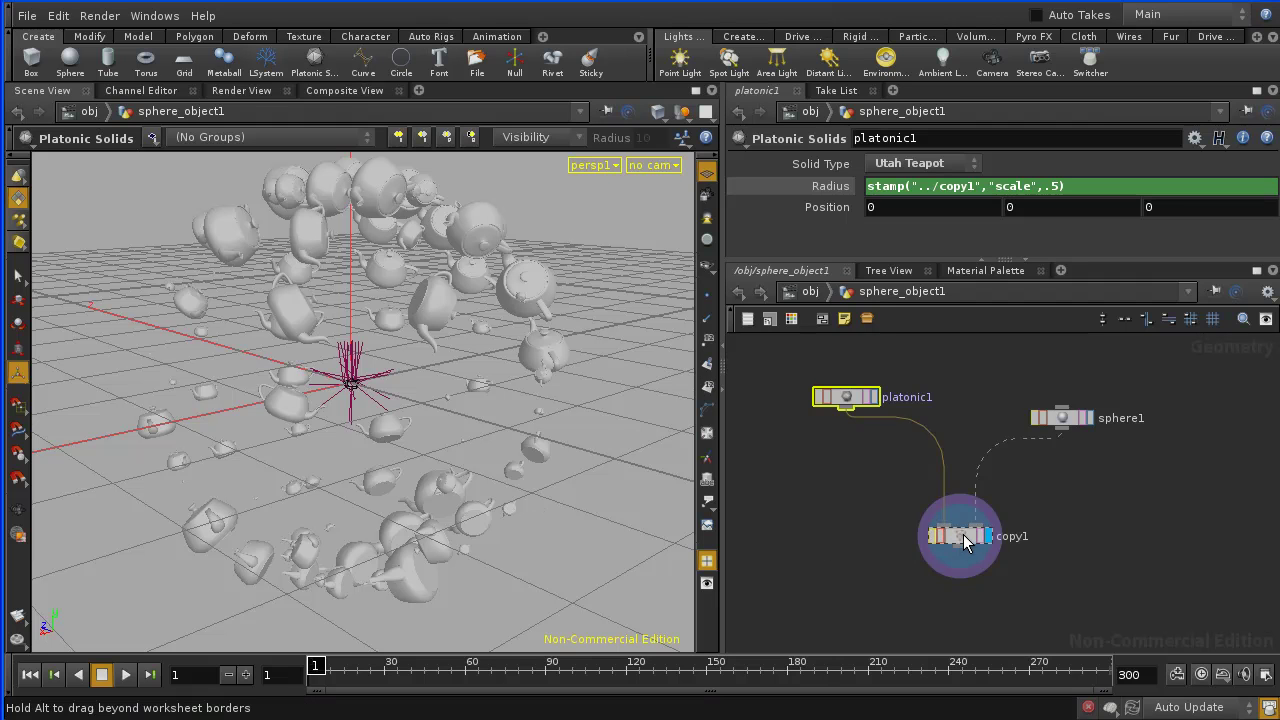
drag(939, 536, 955, 582)
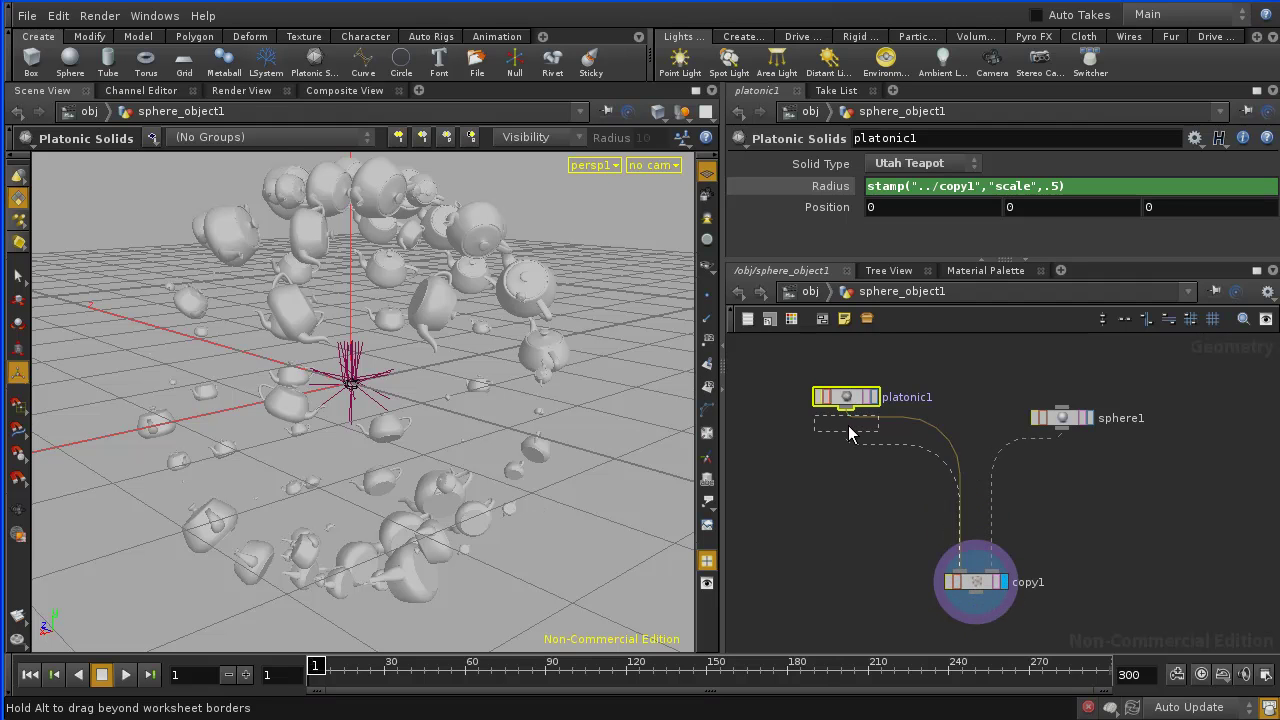
drag(849, 433, 850, 434)
key(Tab)
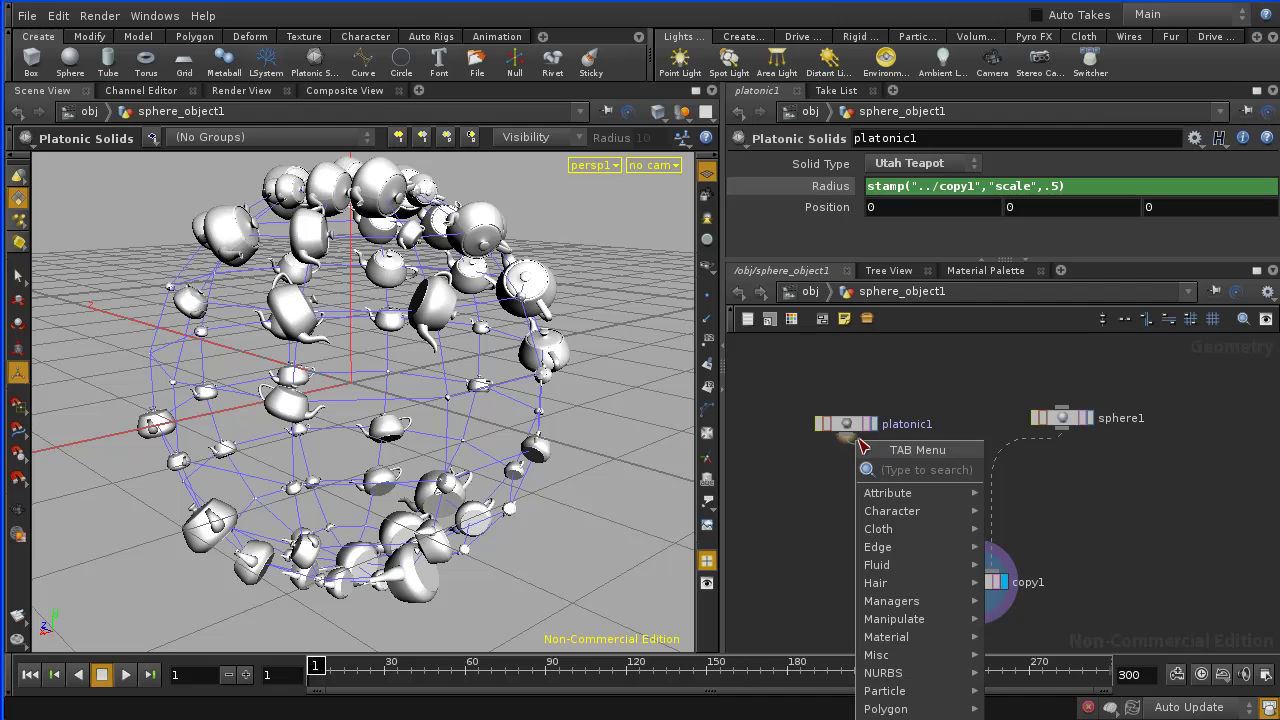
text(Color)
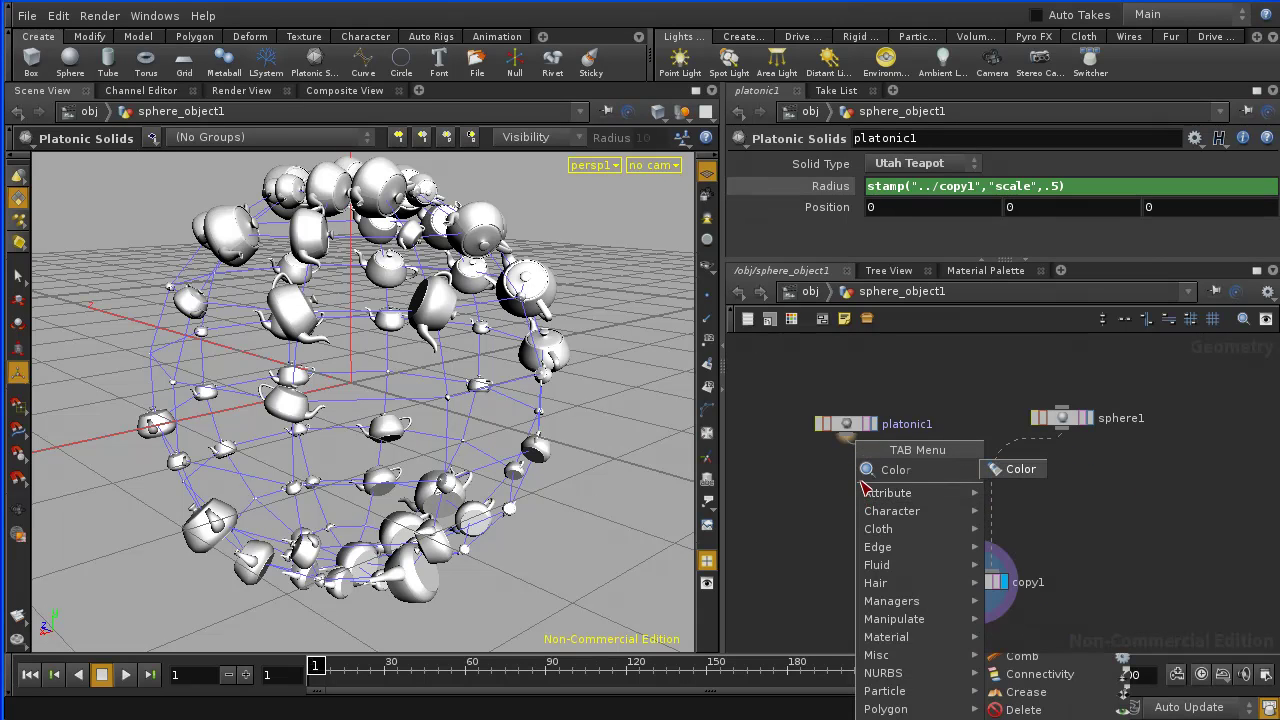
click(1015, 469)
click(853, 497)
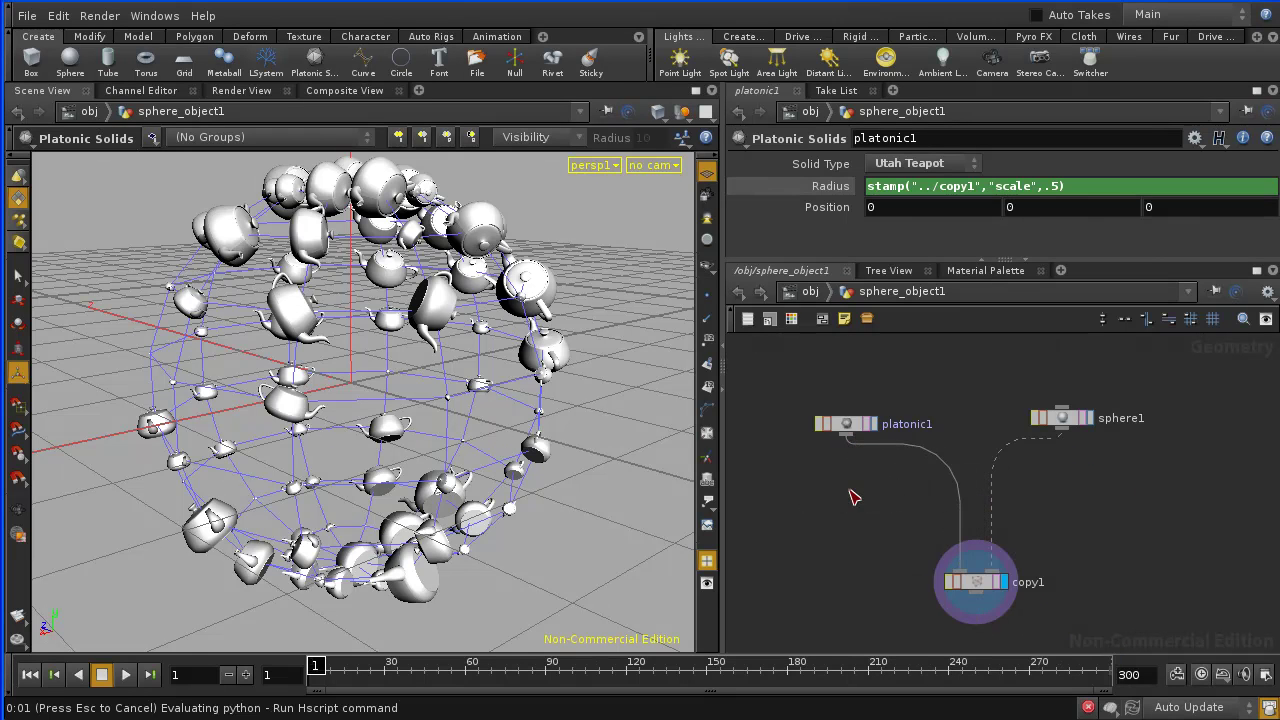
click(855, 489)
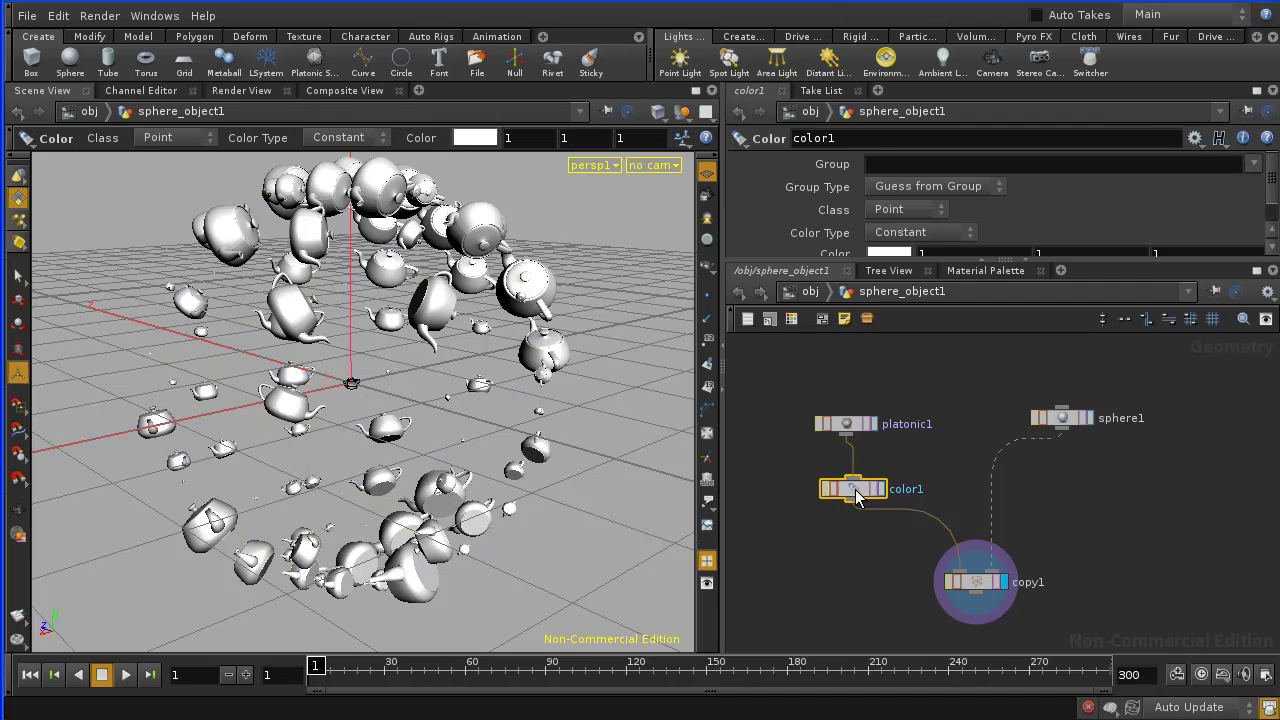
Set the Color node's constant color to the olive swatch (0.5, 0.5, 0)
scroll(872, 250, down, 1)
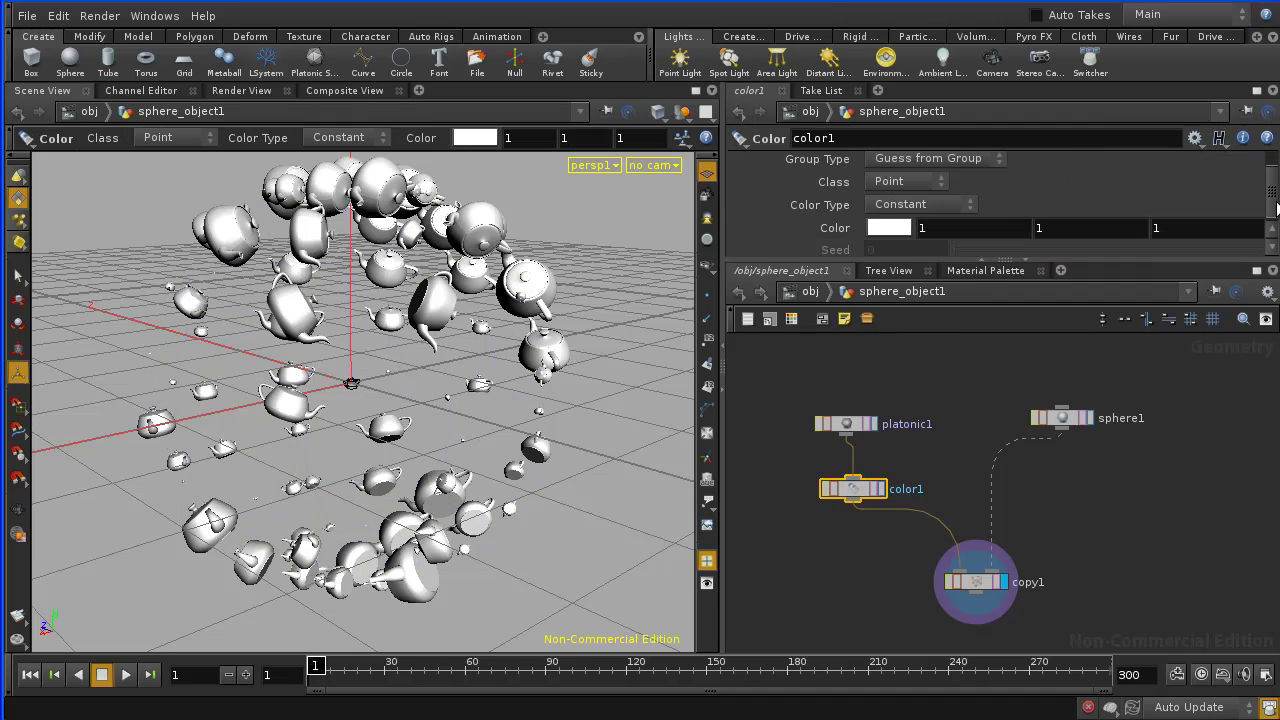
click(888, 224)
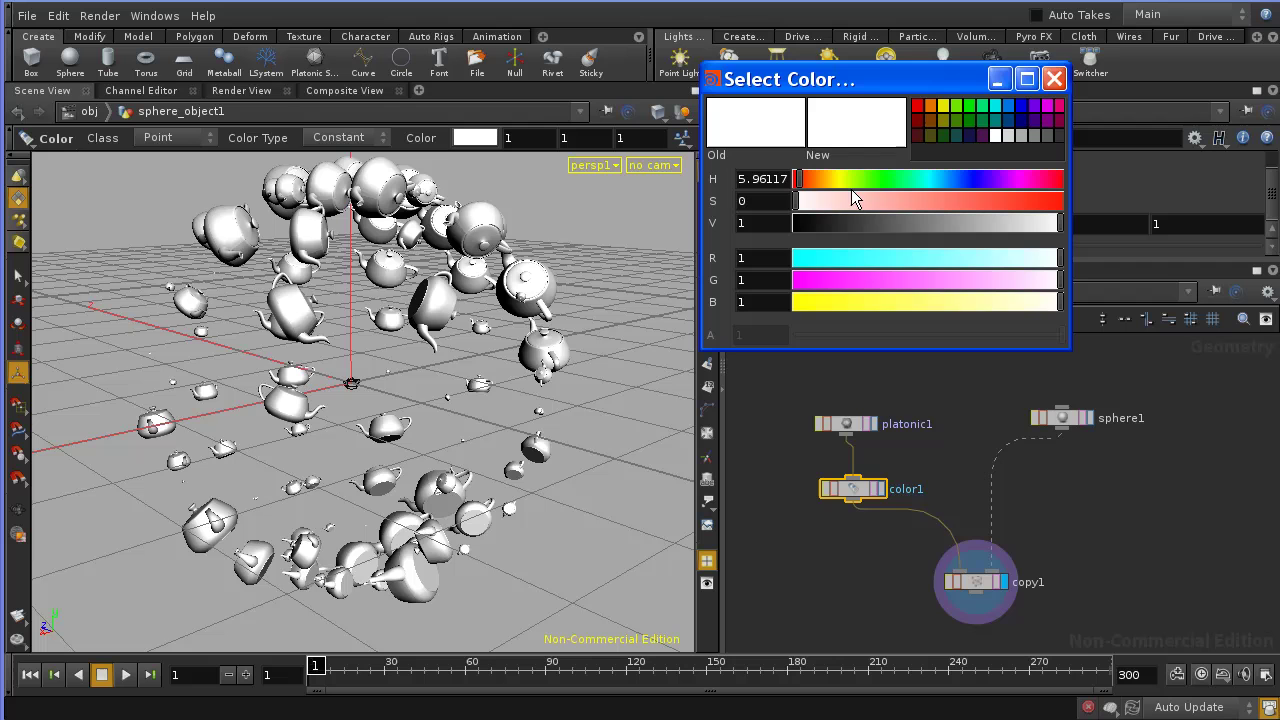
click(938, 117)
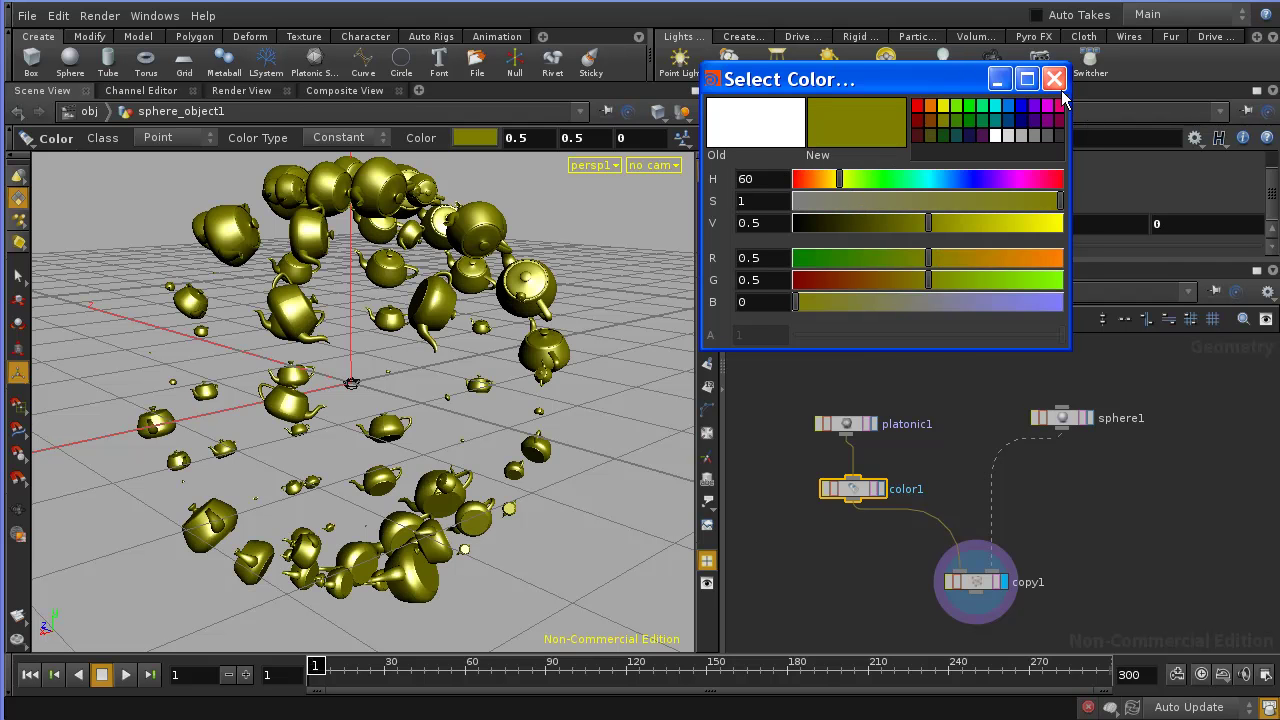
click(1056, 79)
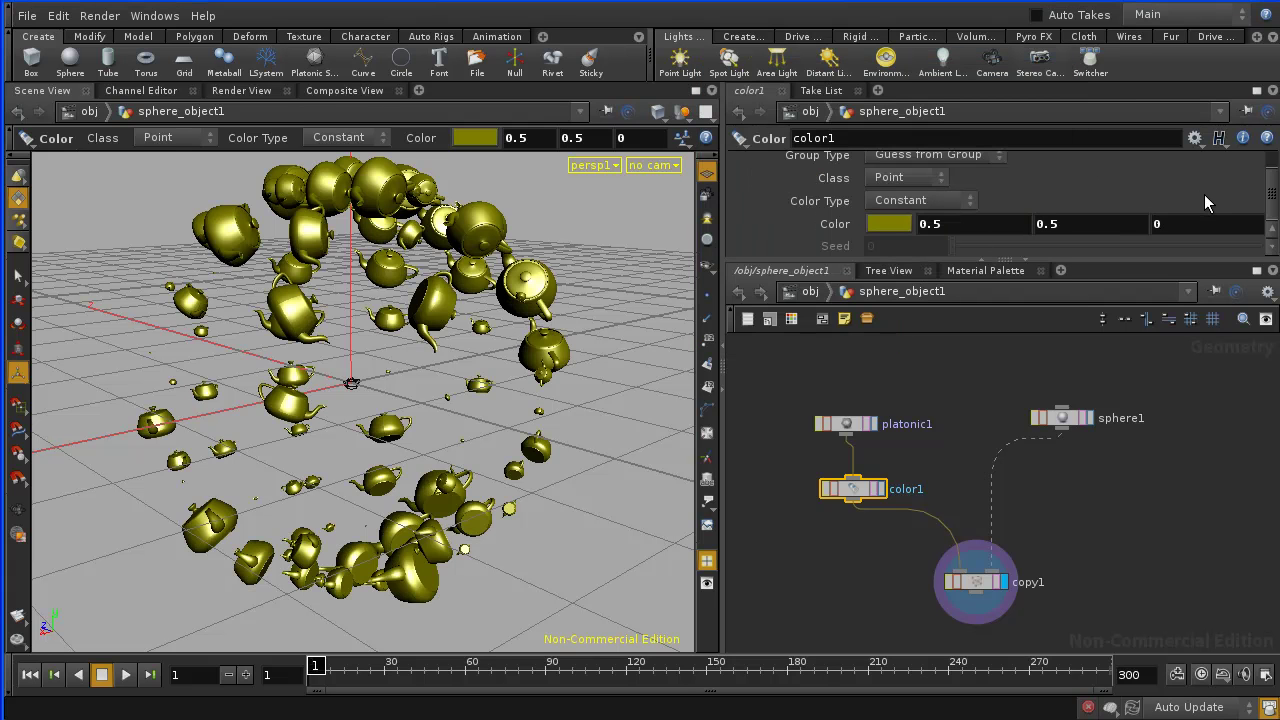
Name the Copy node's second stamp variable red and set its value to rand($PT*10)
click(982, 583)
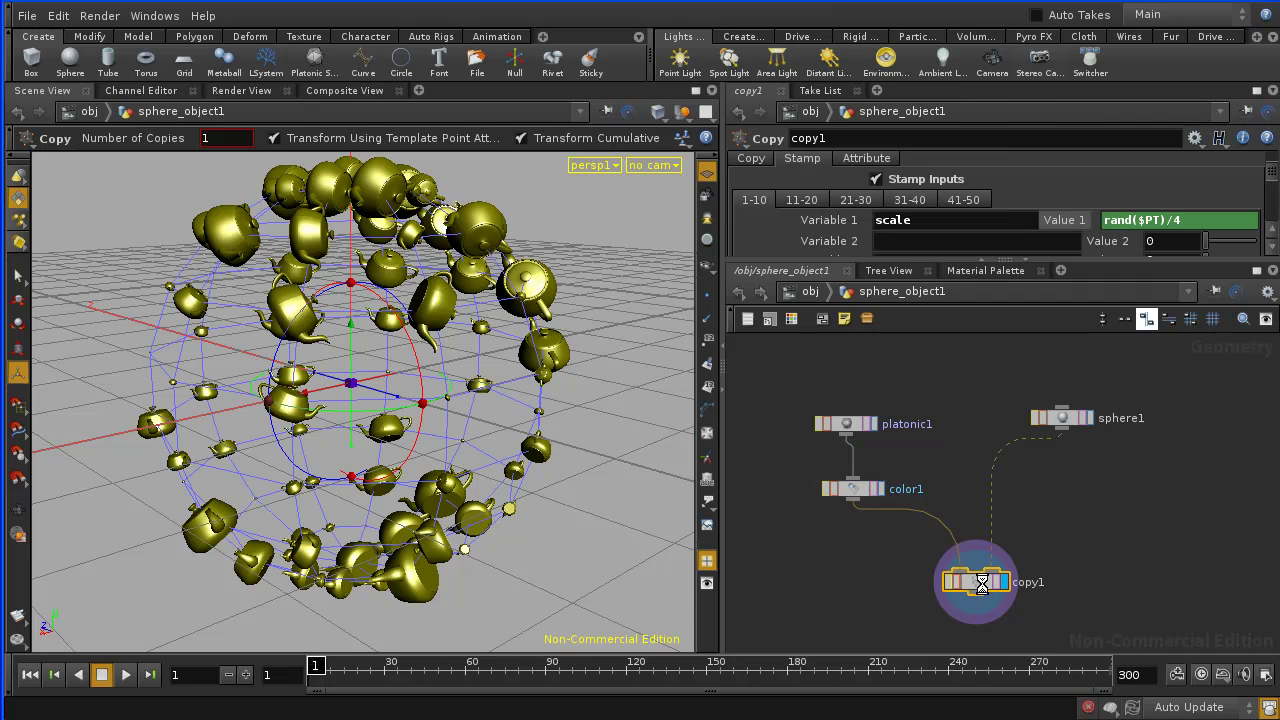
scroll(1272, 190, down, 1)
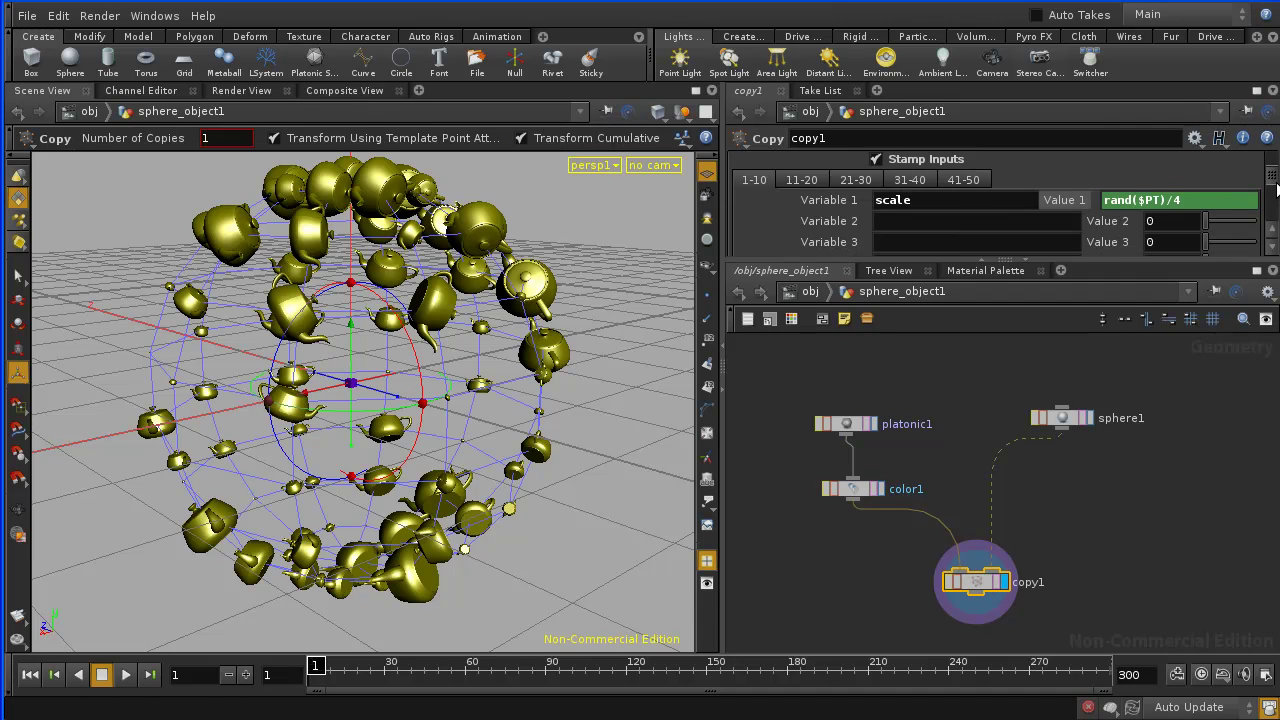
scroll(1276, 190, down, 2)
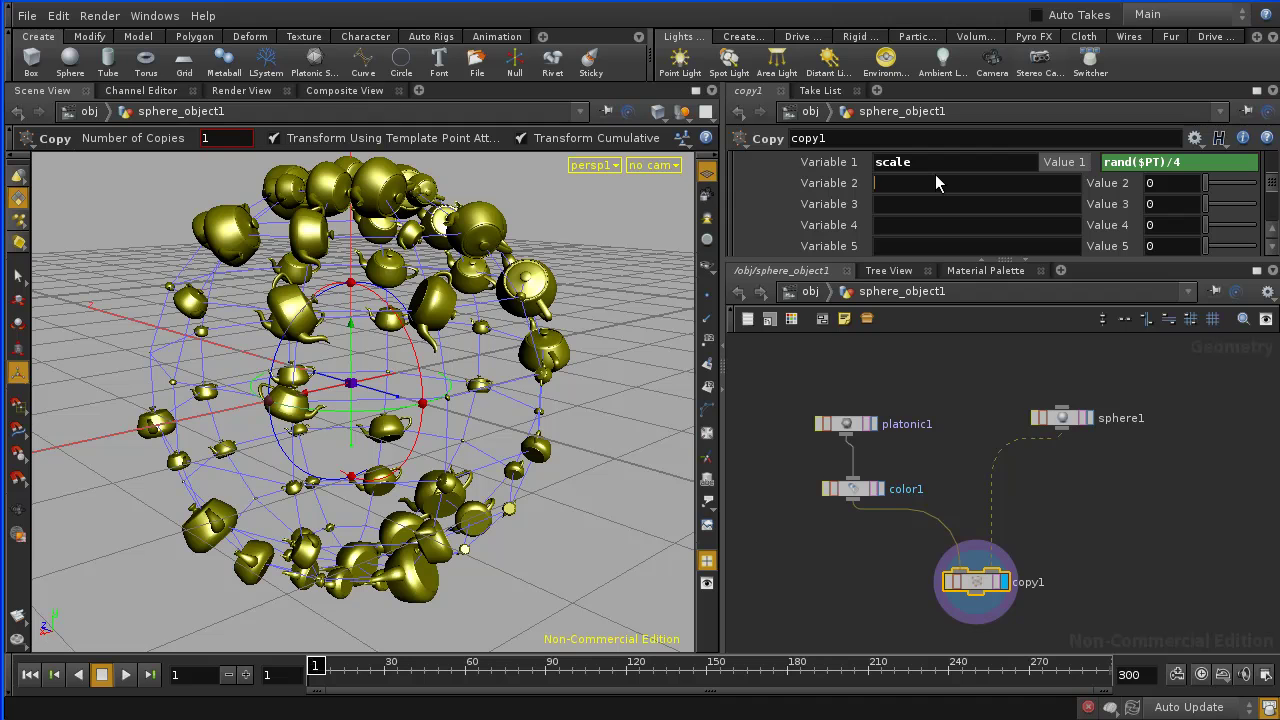
text(red)
text(rand()
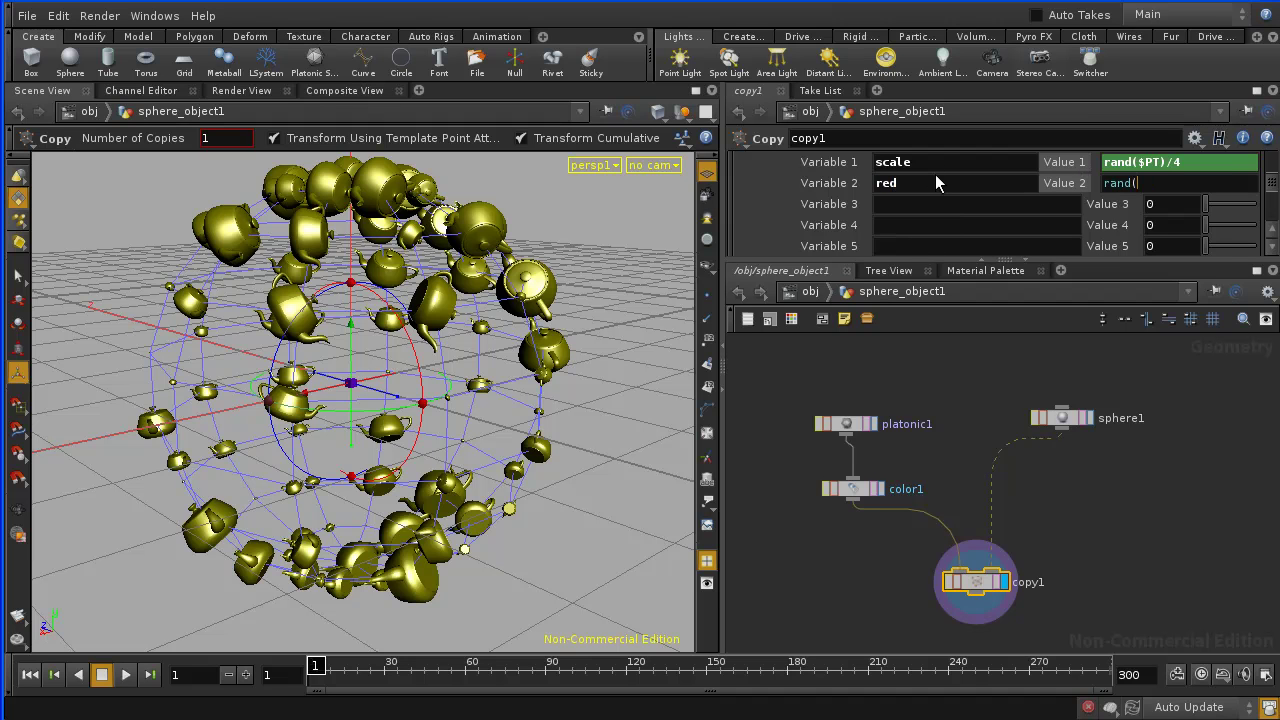
text($PT)
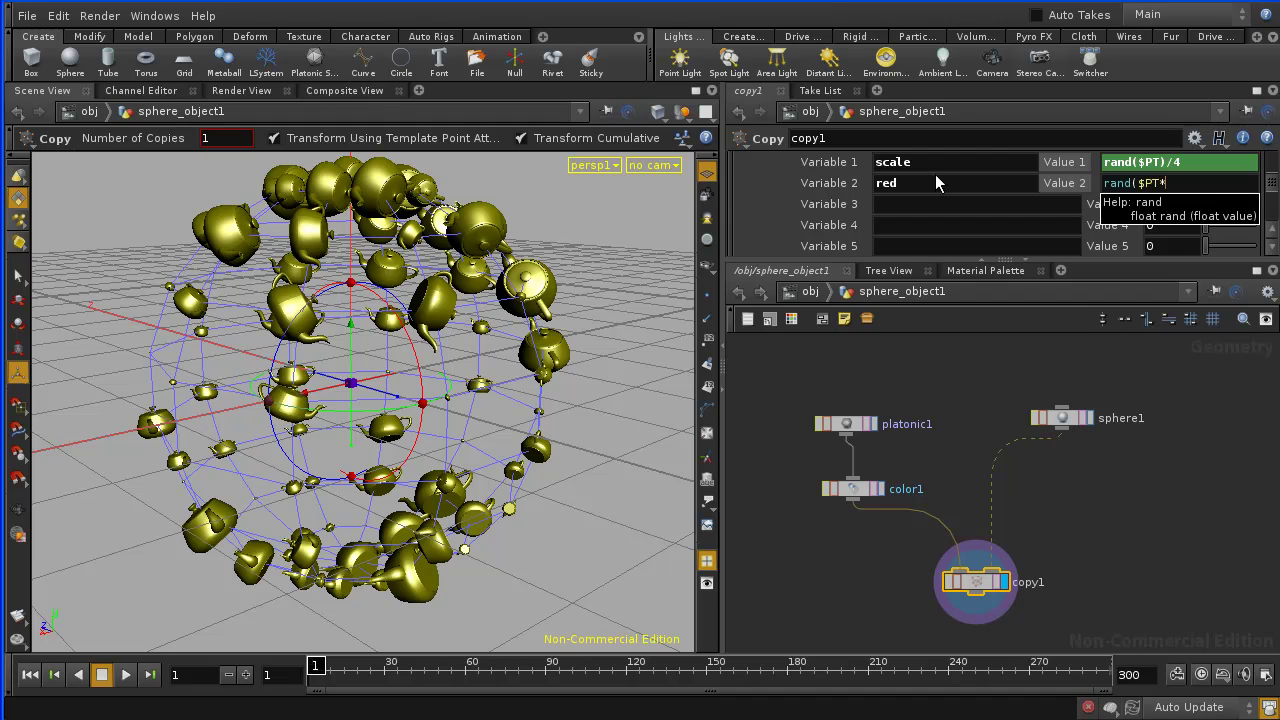
text(*10))
key(Return)
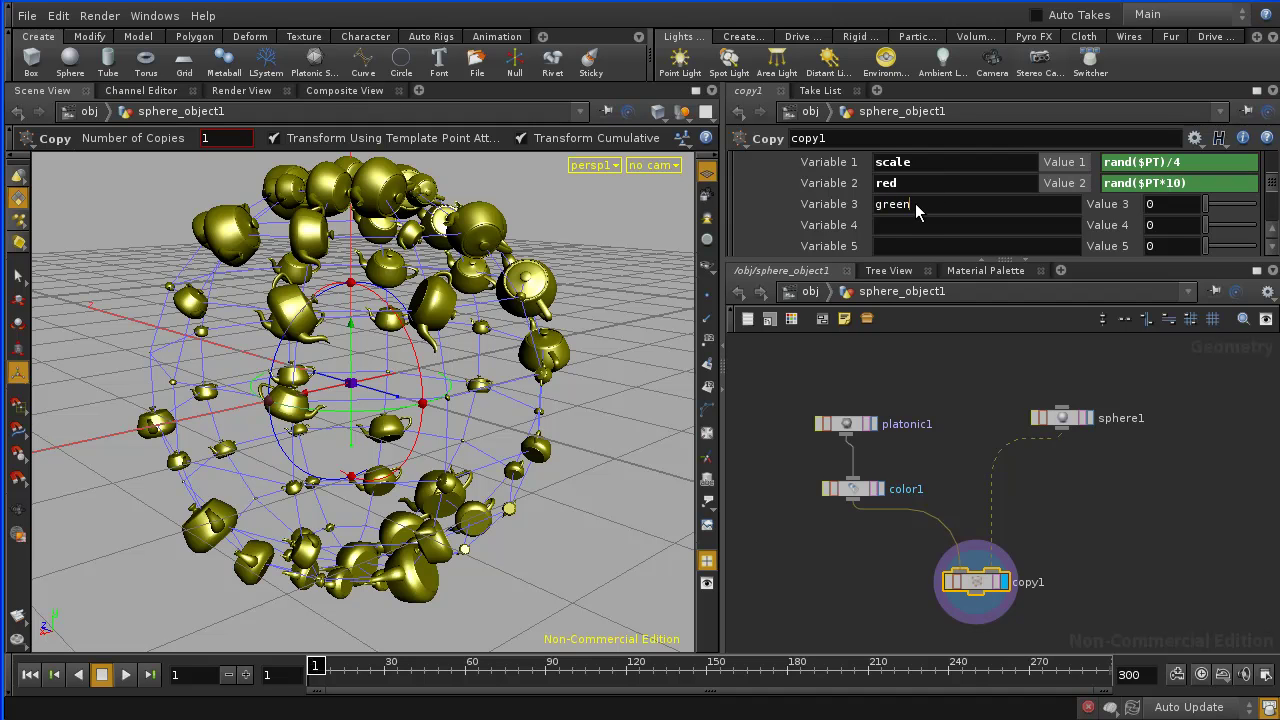
Add the stamp variables green with the value rand($PT/10) and blue with the value rand($PT*50) on the Copy node
text(rand($PT)
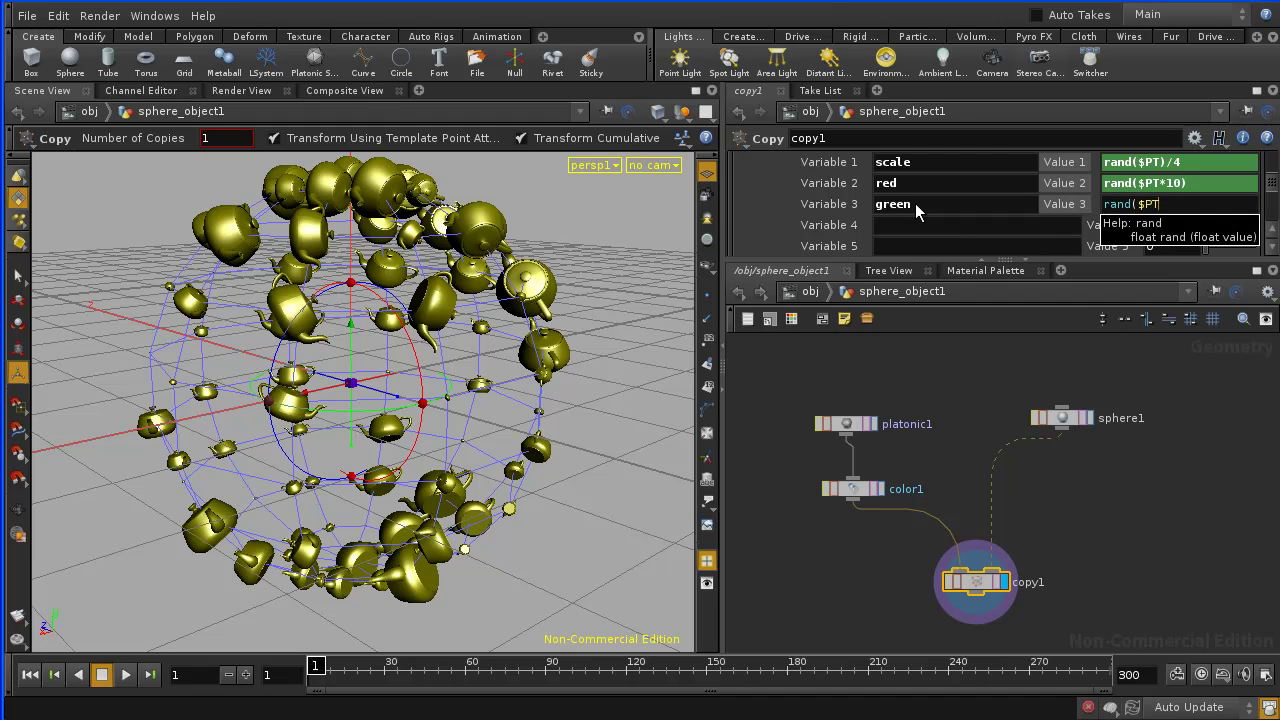
text(/10))
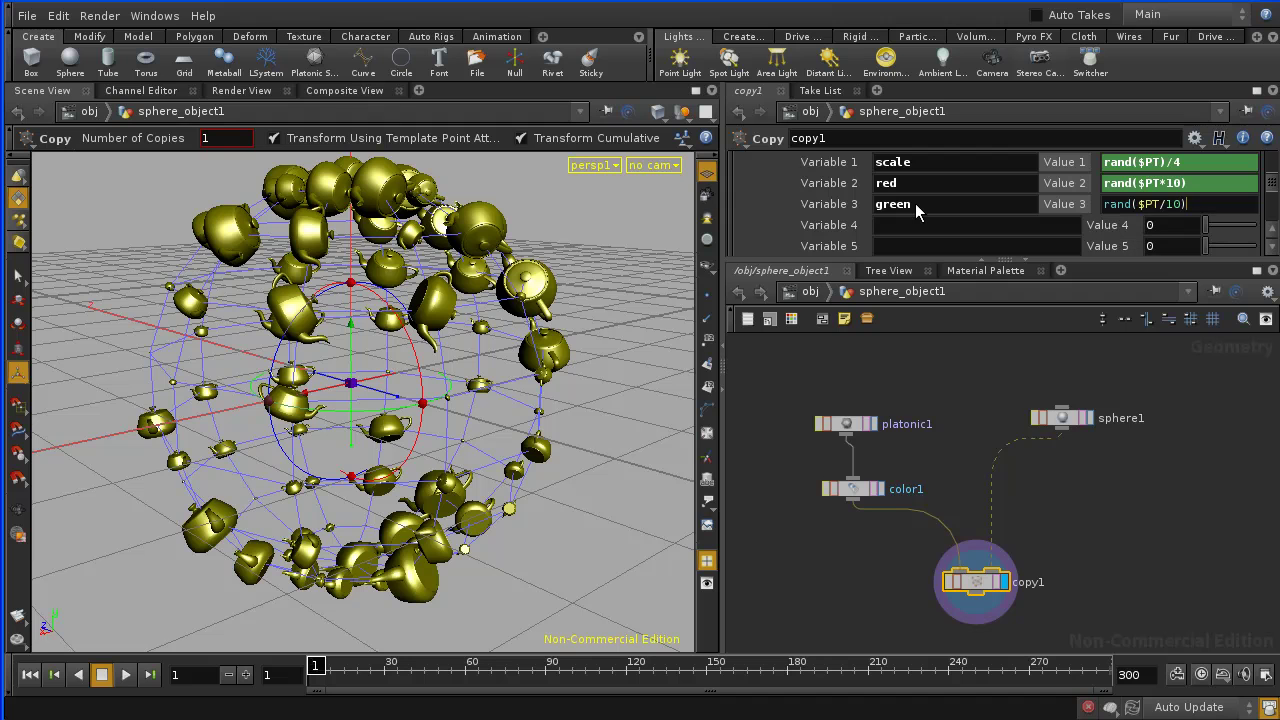
key(Return)
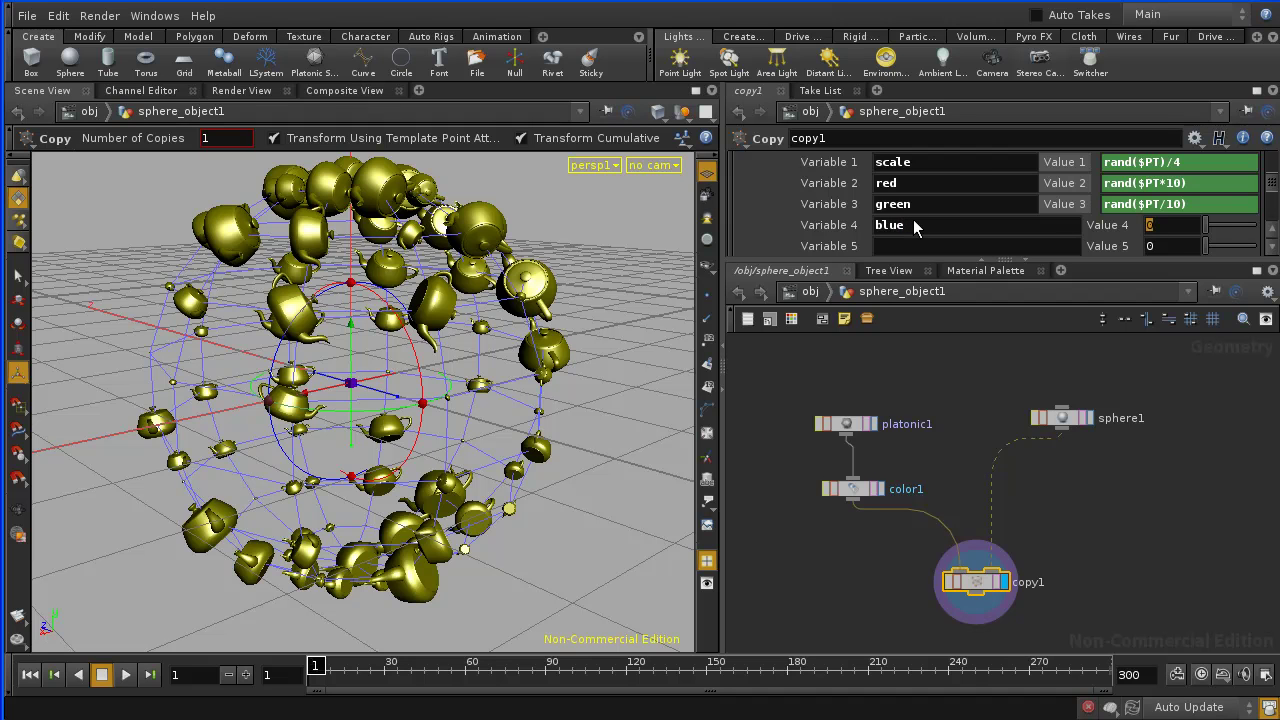
text(rand()
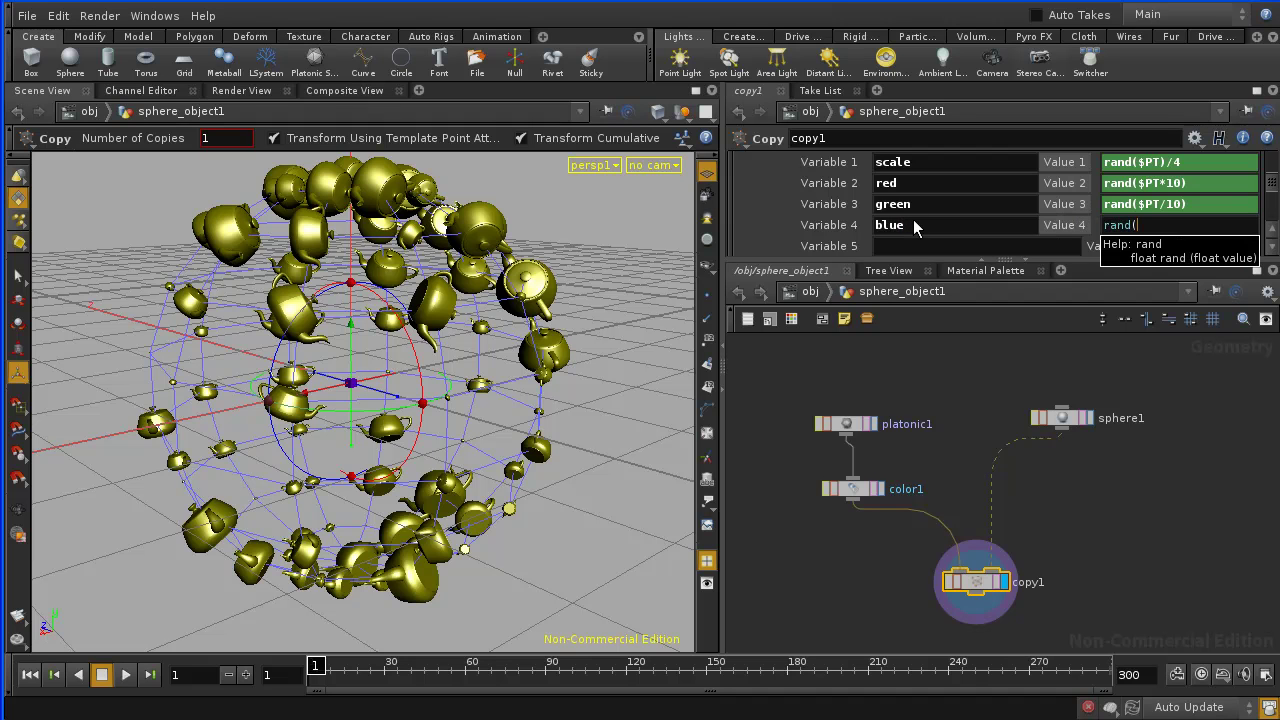
text($PT*50))
key(Return)
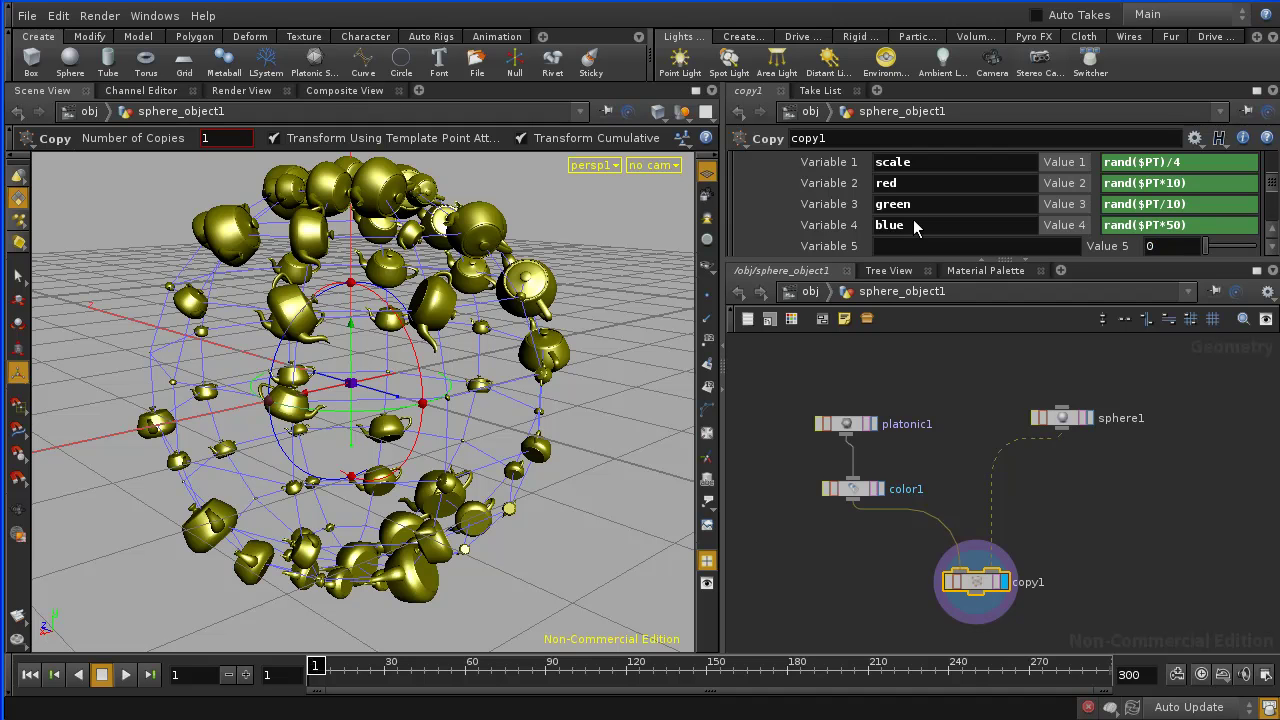
Set the red component of the Color node's color to the expression stamp("../copy1","red",.5)
click(853, 487)
double_click(853, 487)
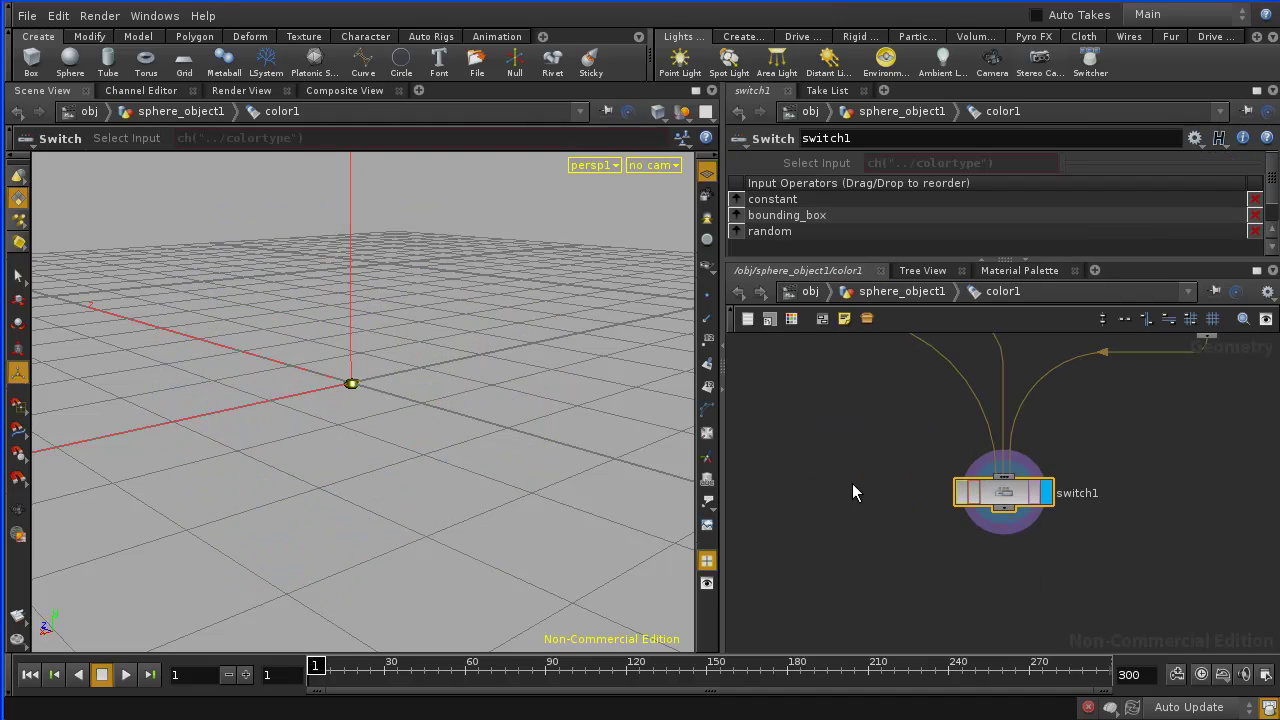
click(744, 293)
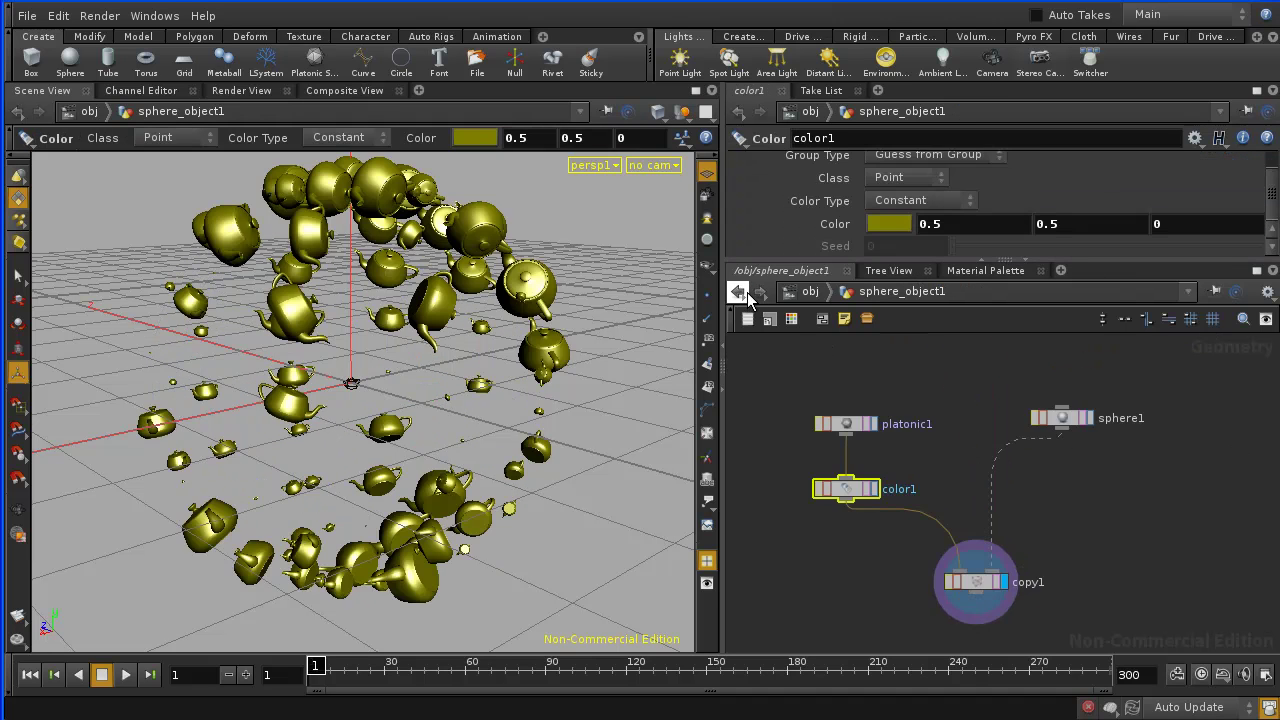
double_click(936, 224)
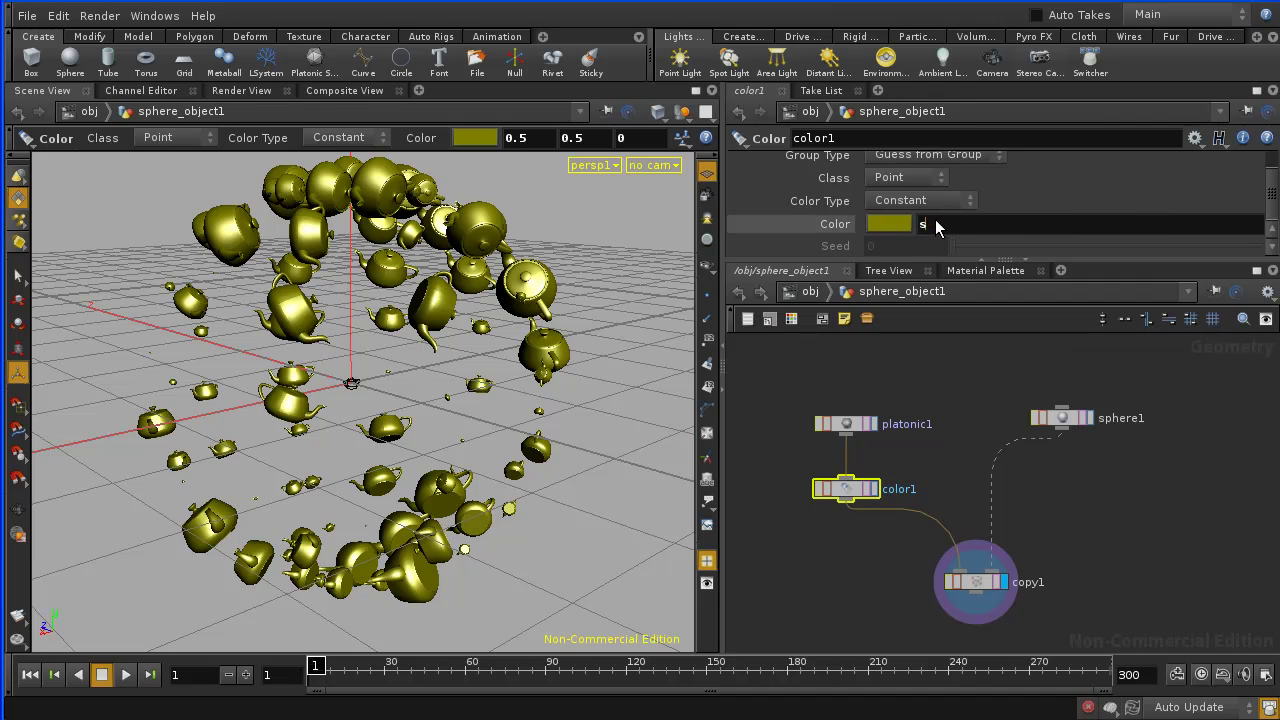
text(tamp("../)
click(976, 272)
text(,")
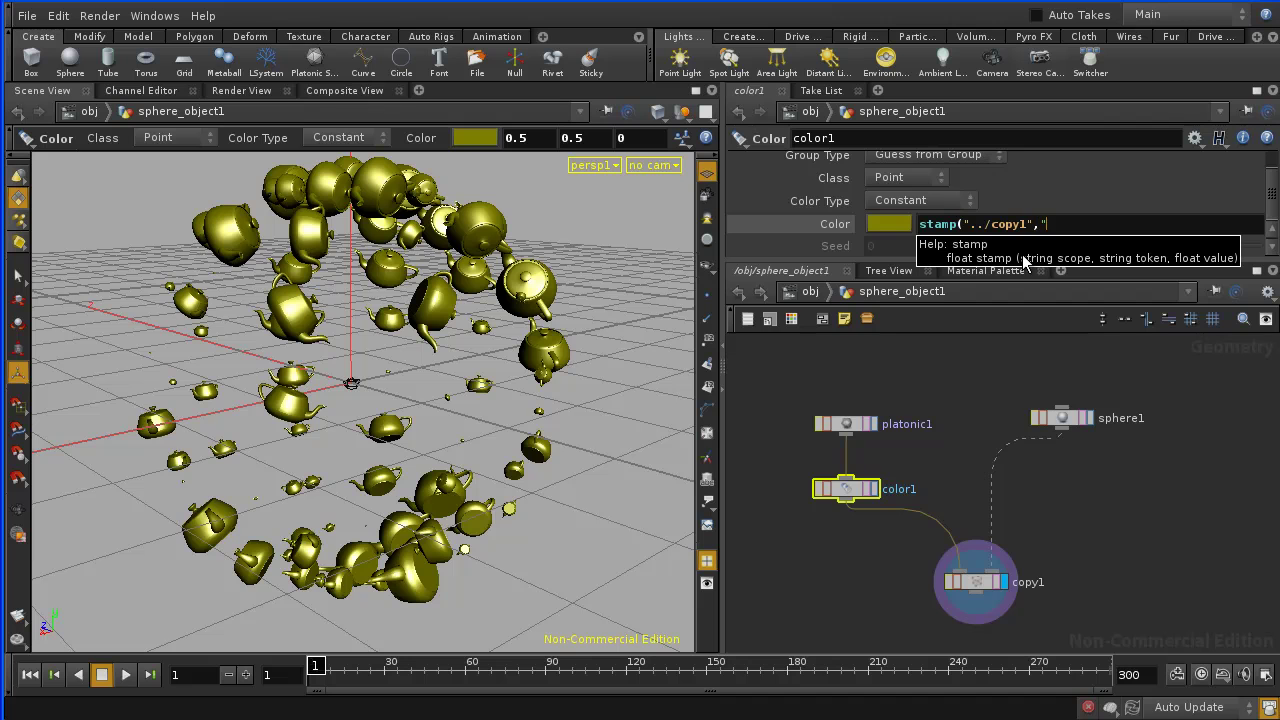
text(red",.5))
key(Return)
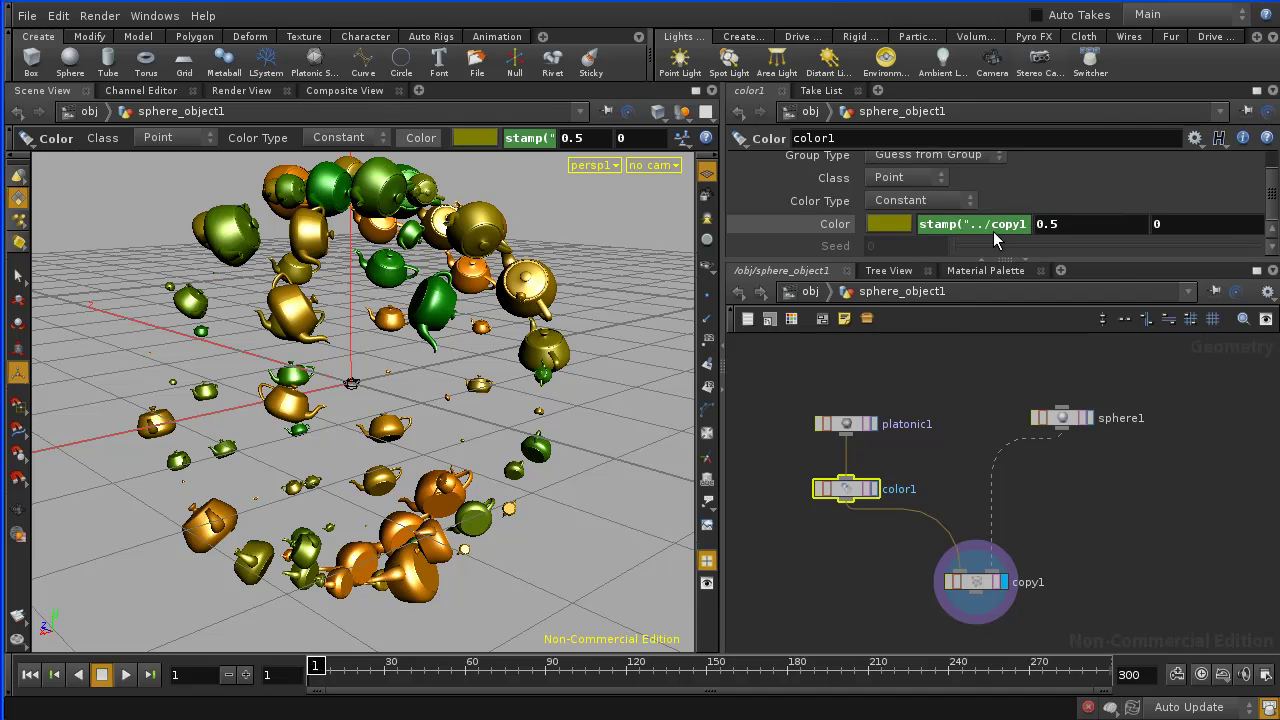
Set the green component of the Color node's color to the expression stamp("../copy1","green",.5)
click(981, 224)
click(1015, 195)
click(1063, 231)
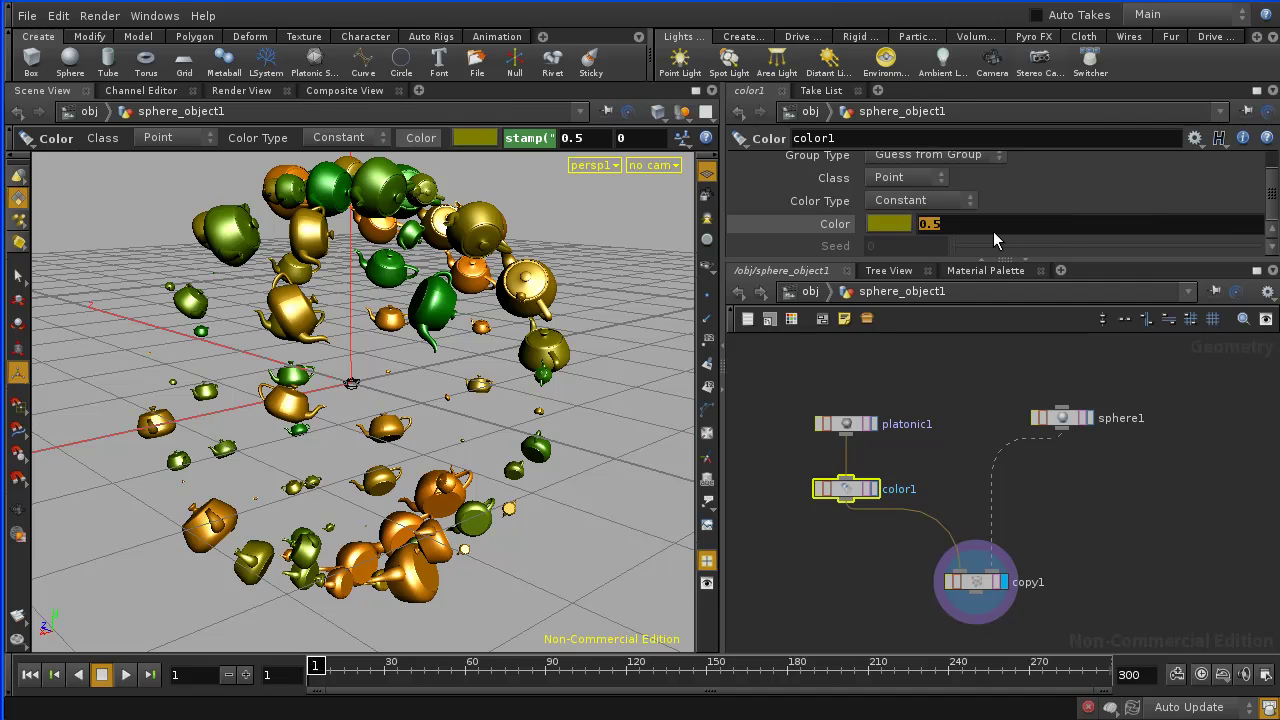
text(stamp("../copy1","red",.5))
double_click(1048, 226)
key(ctrl+c)
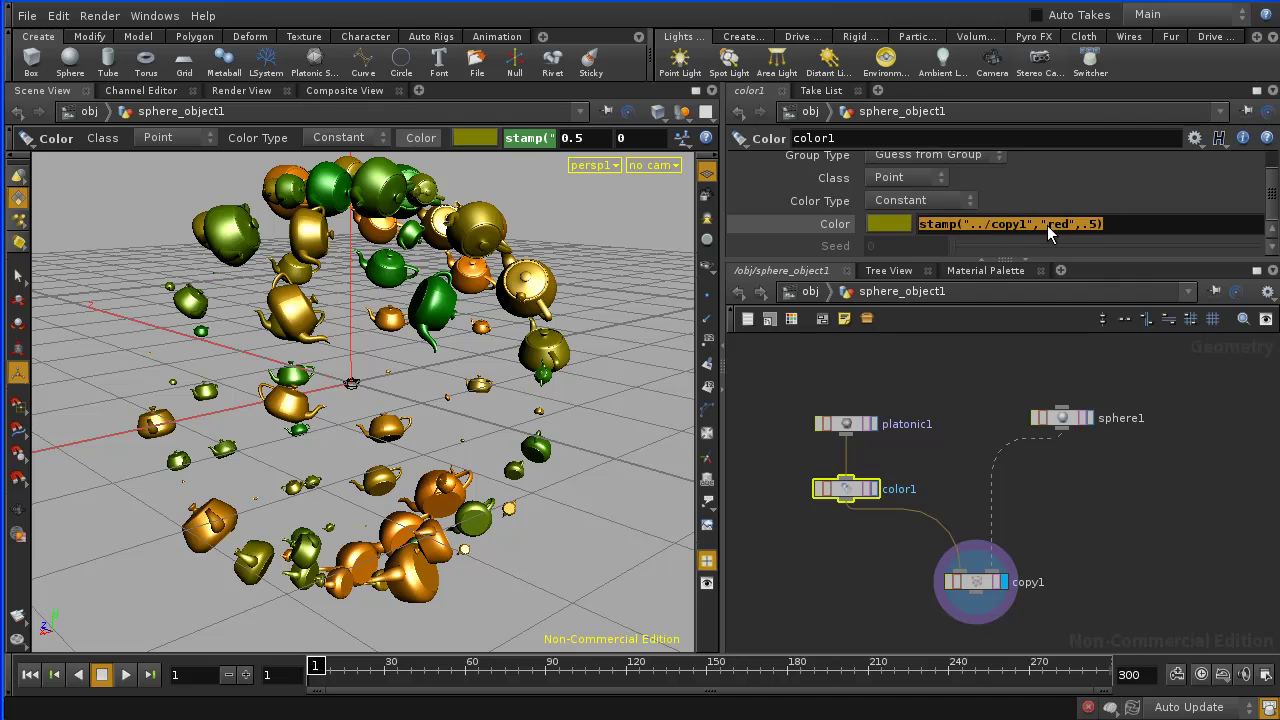
click(1050, 228)
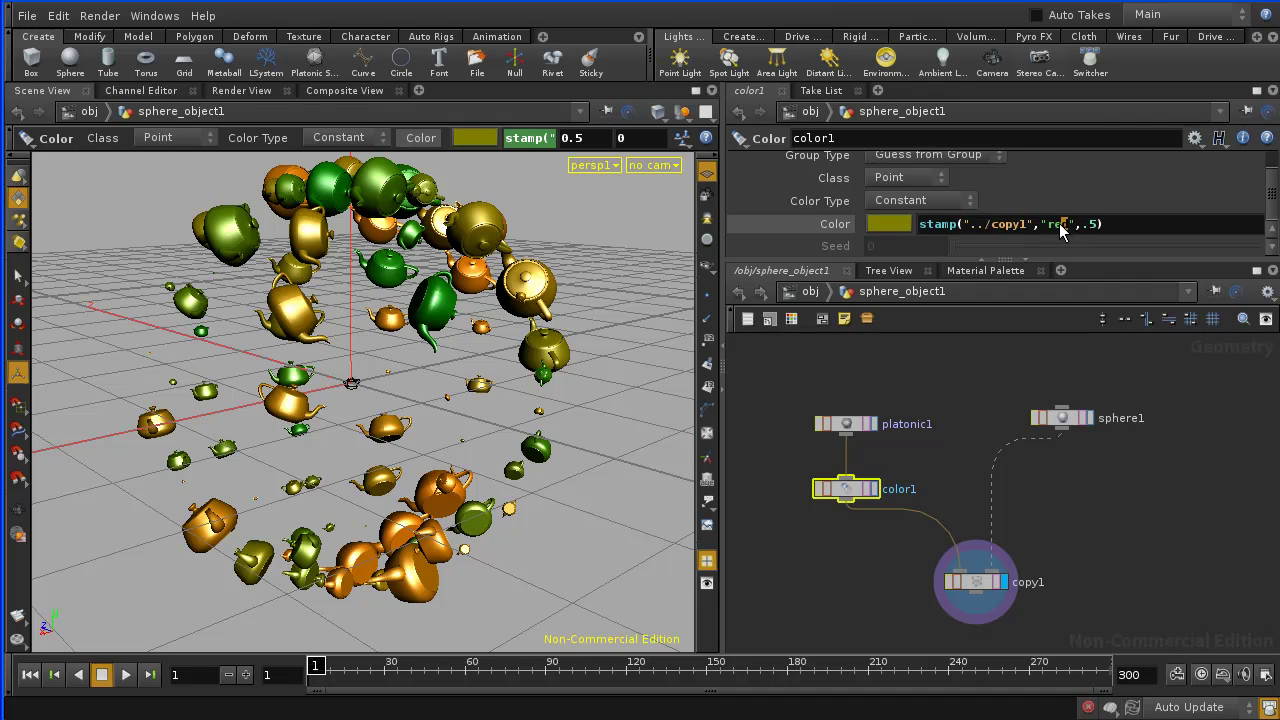
key(Delete)
key(Delete)
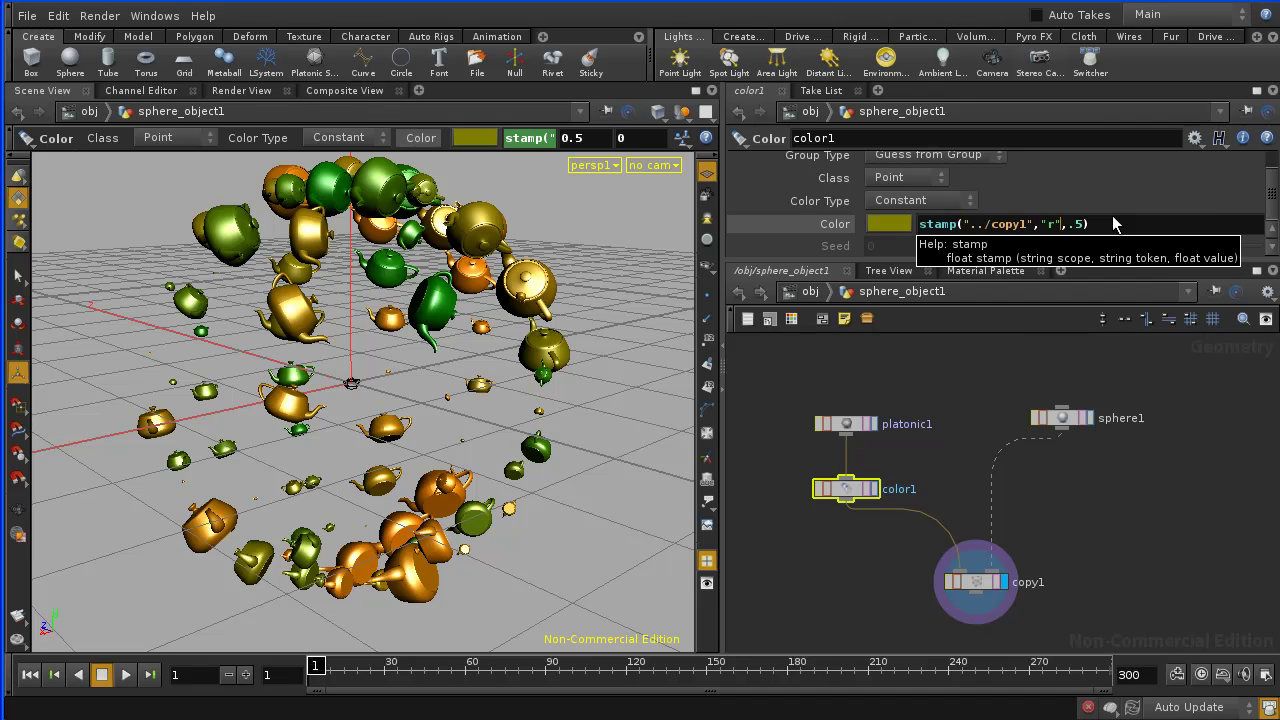
key(BackSpace)
text(gree)
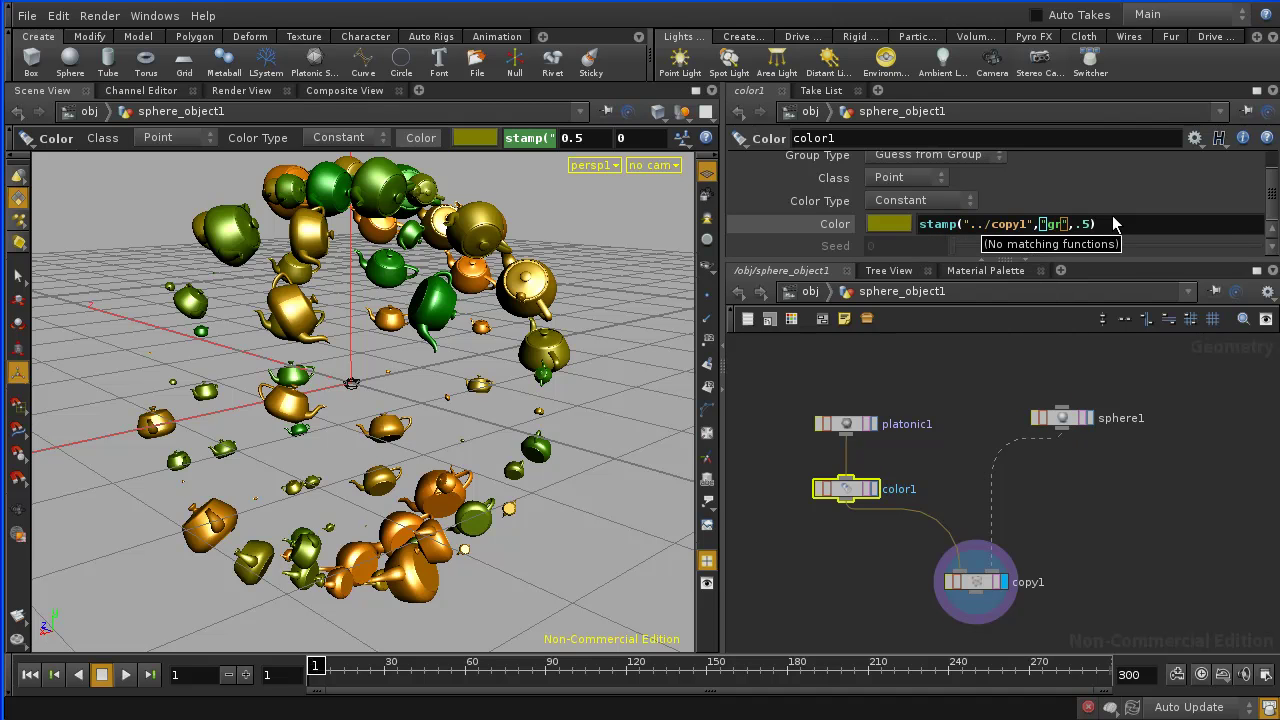
text(n)
key(Return)
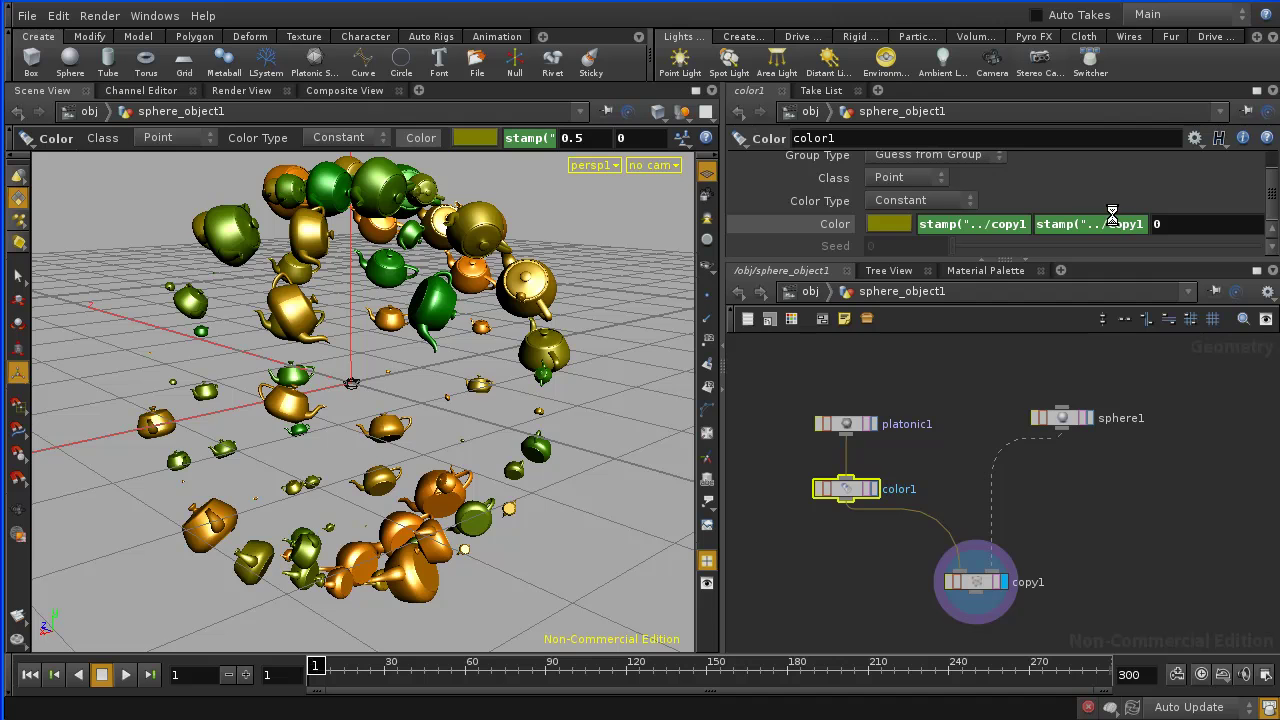
Set the blue component of the Color node's color to the expression stamp("../copy1","blue",.5)
double_click(1195, 224)
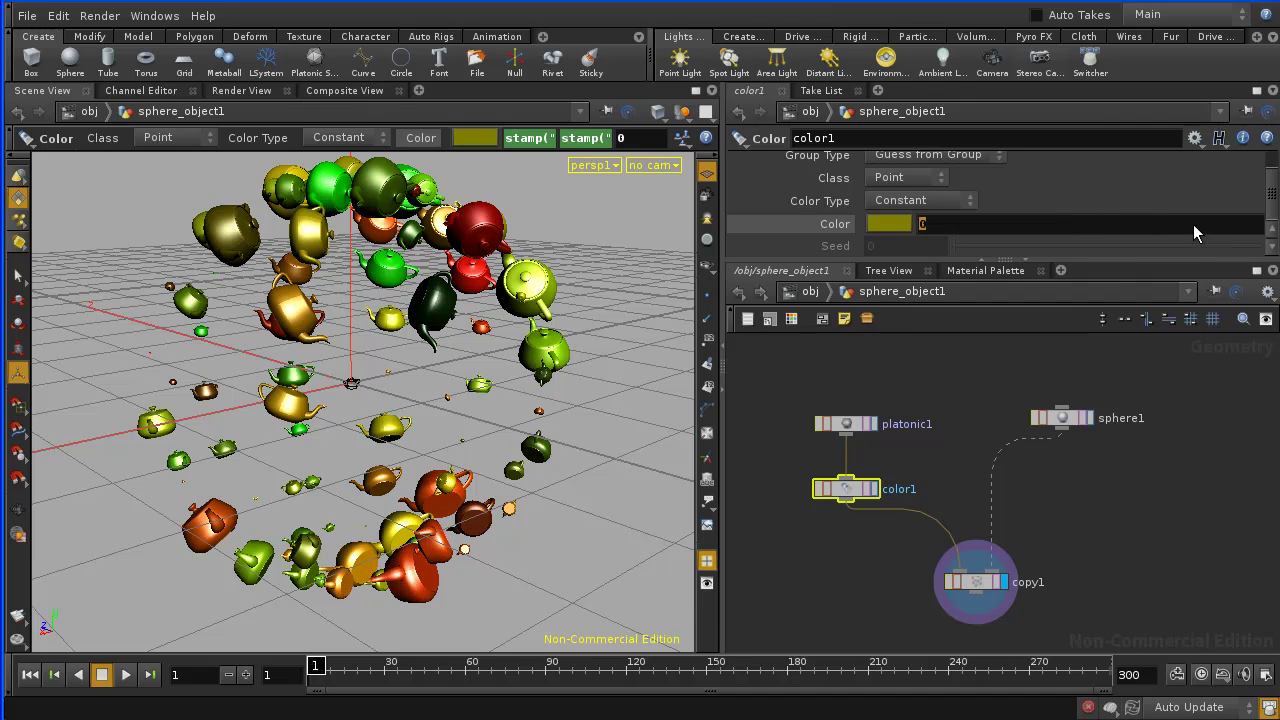
key(ctrl+v)
click(1066, 226)
key(Delete)
key(Delete)
key(Delete)
text(blue)
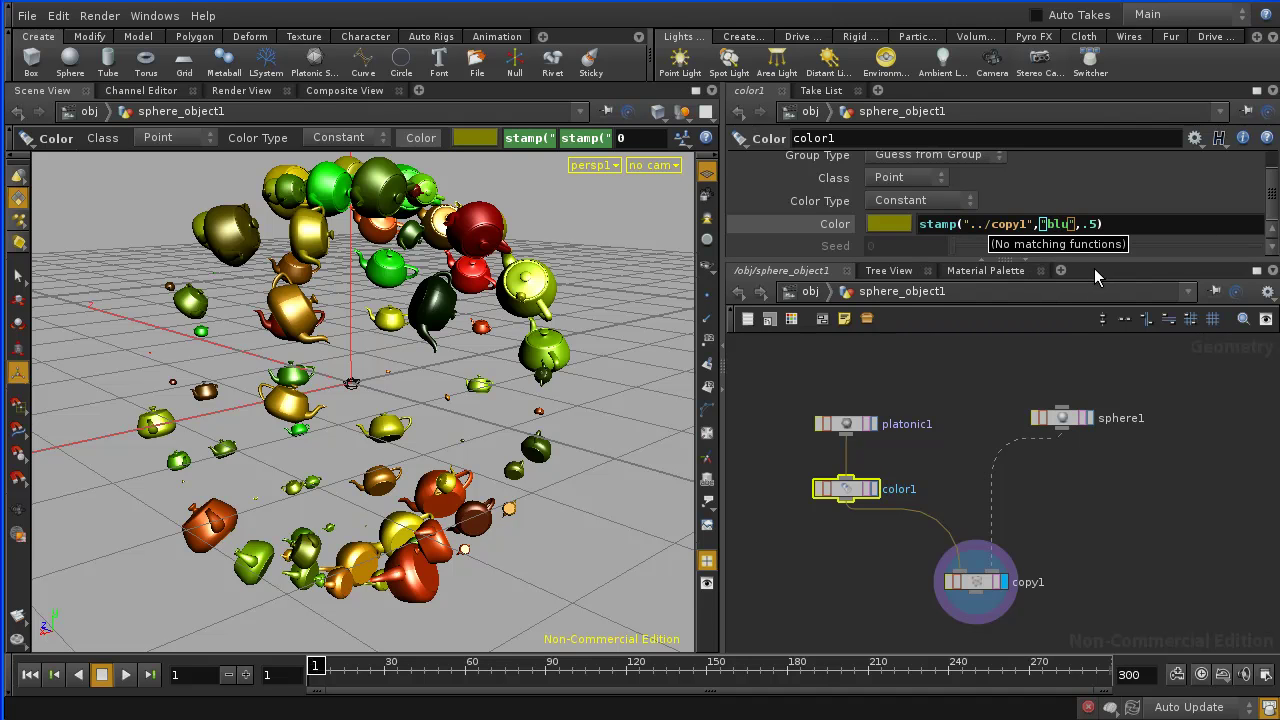
key(Return)
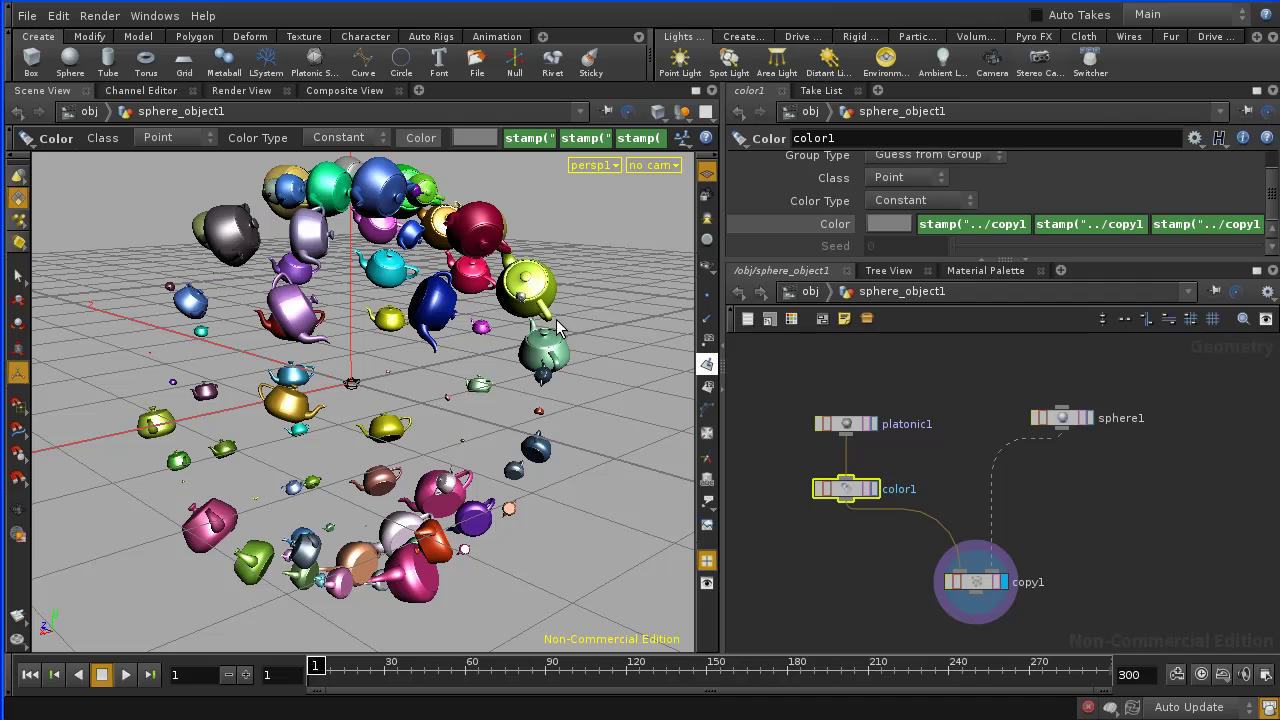
Examine the randomly sized and colored teapots around the sphere from several angles
key(Escape)
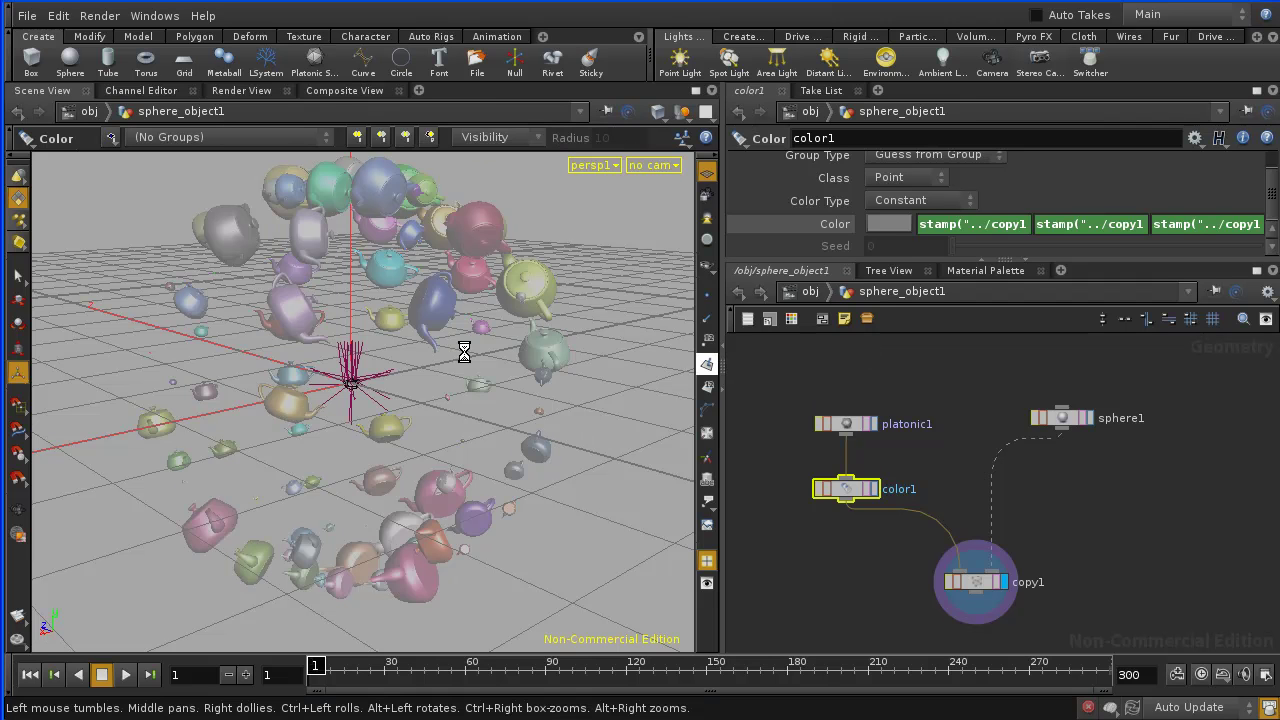
drag(437, 358, 385, 401)
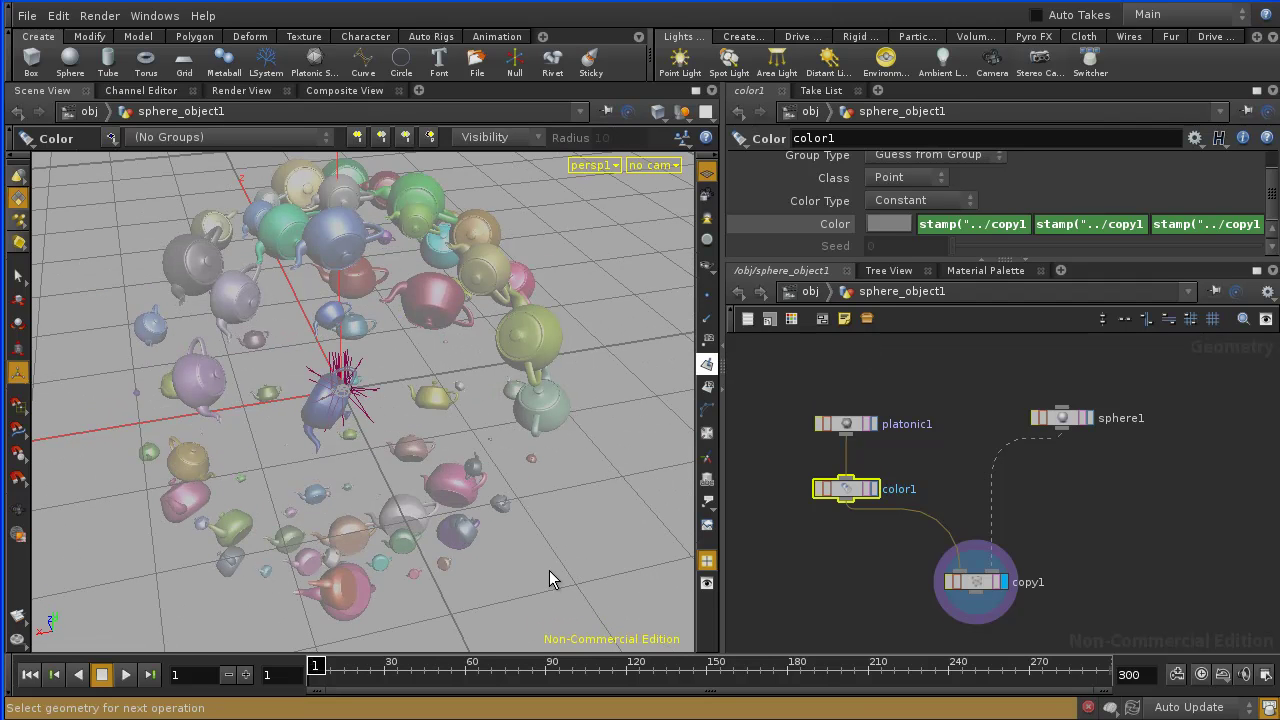
key(space)
drag(517, 540, 449, 443)
key(Return)
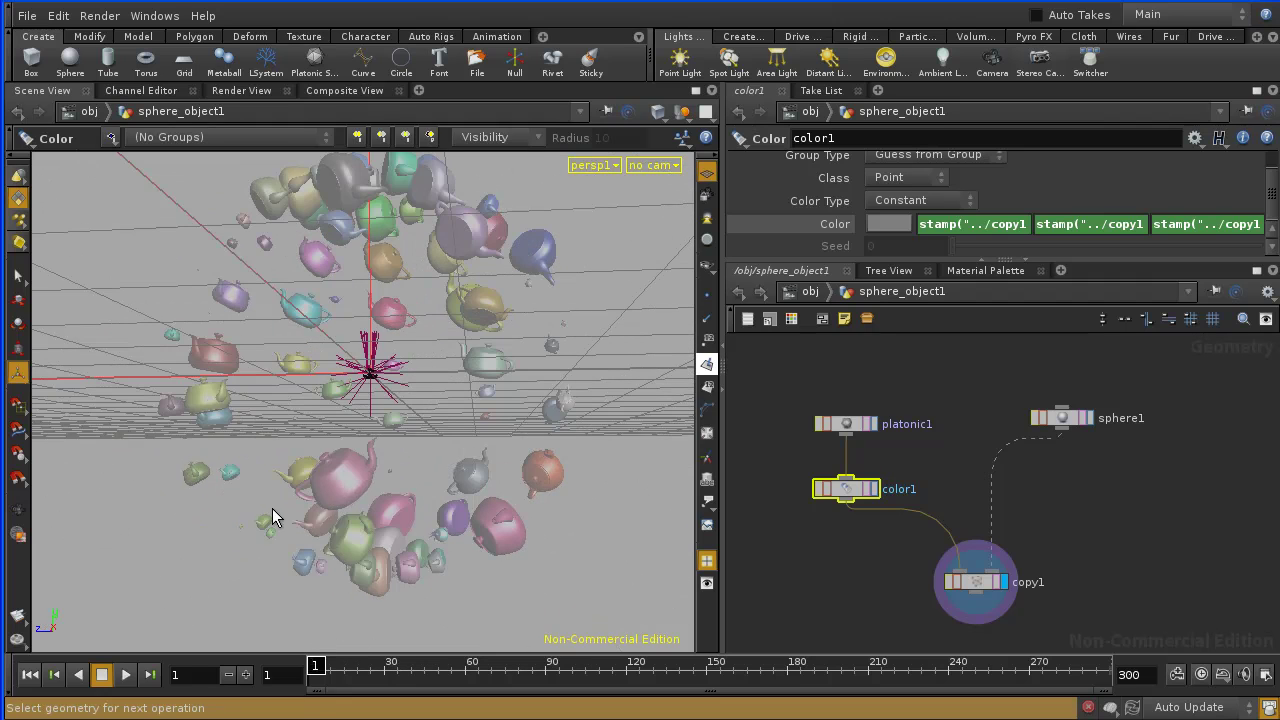
key(Escape)
drag(409, 366, 308, 446)
key(s)
click(1089, 548)
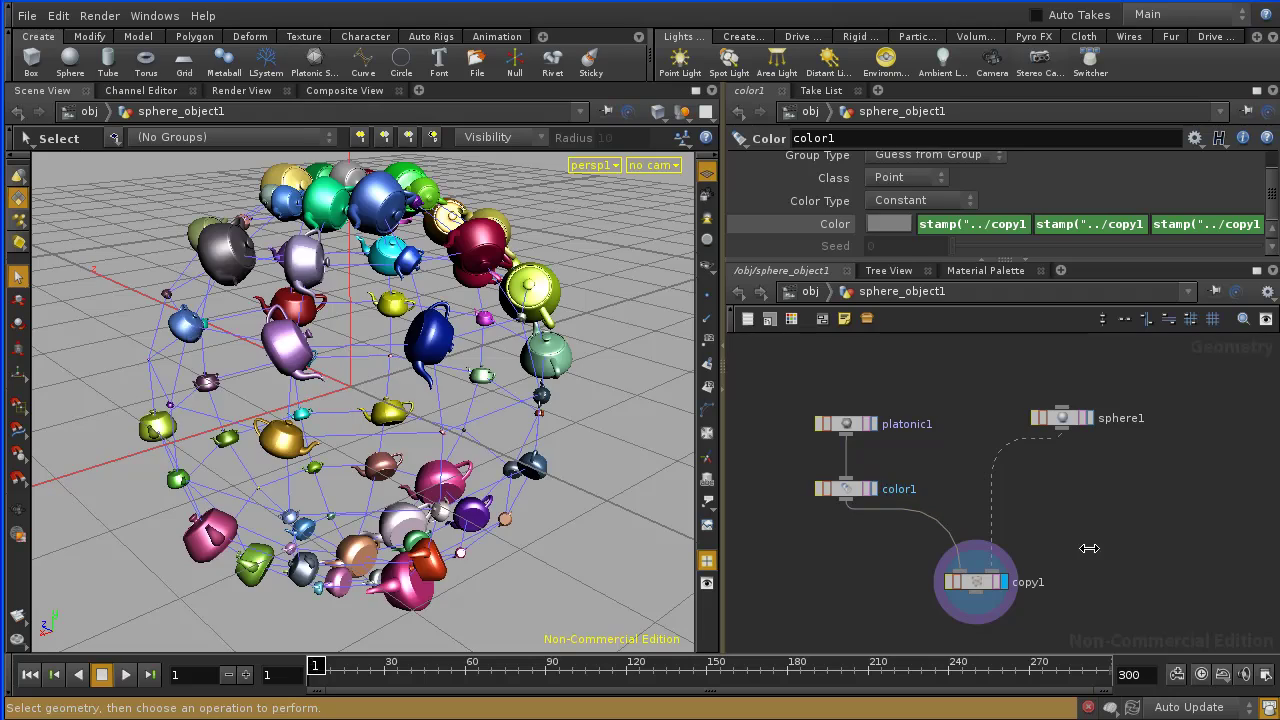
key(Escape)
drag(423, 403, 400, 340)
key(s)
key(Escape)
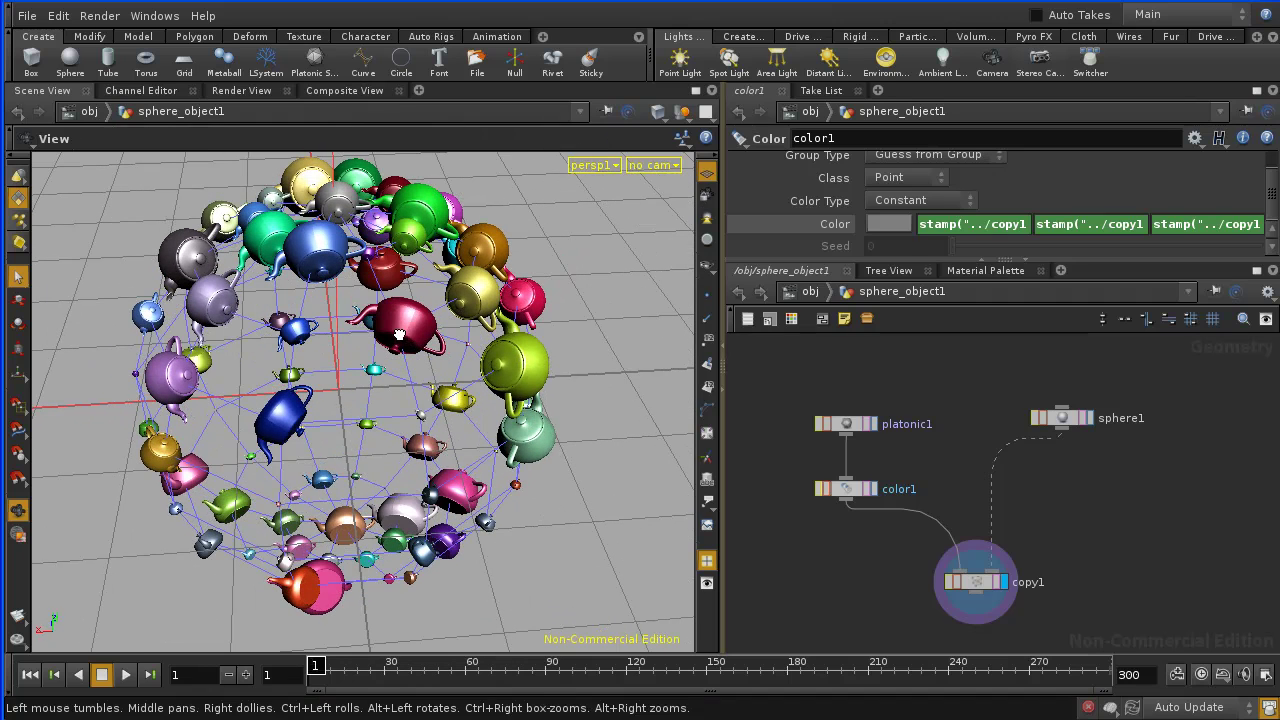
key(s)
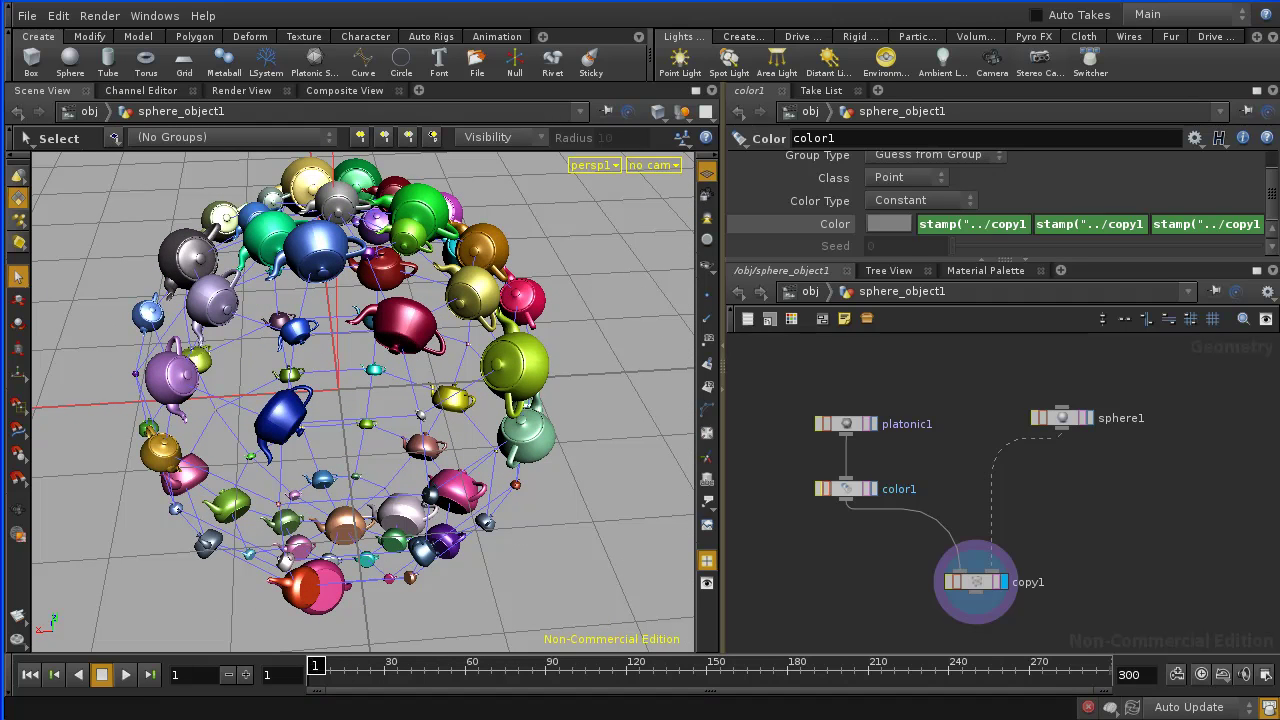